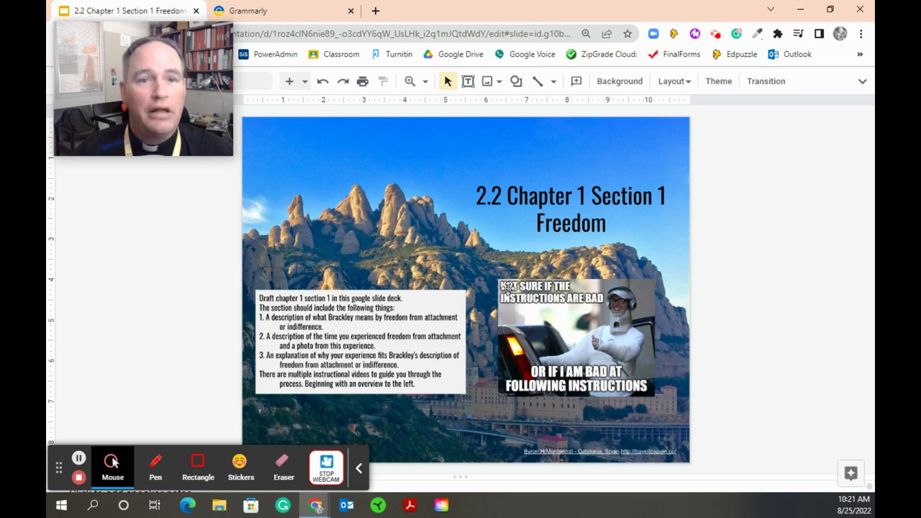
- On the summary slide, answer the freedom meaning row with "Following God without caring what your life looks like to other, ie rich or poor sick or healty"
key("Down")
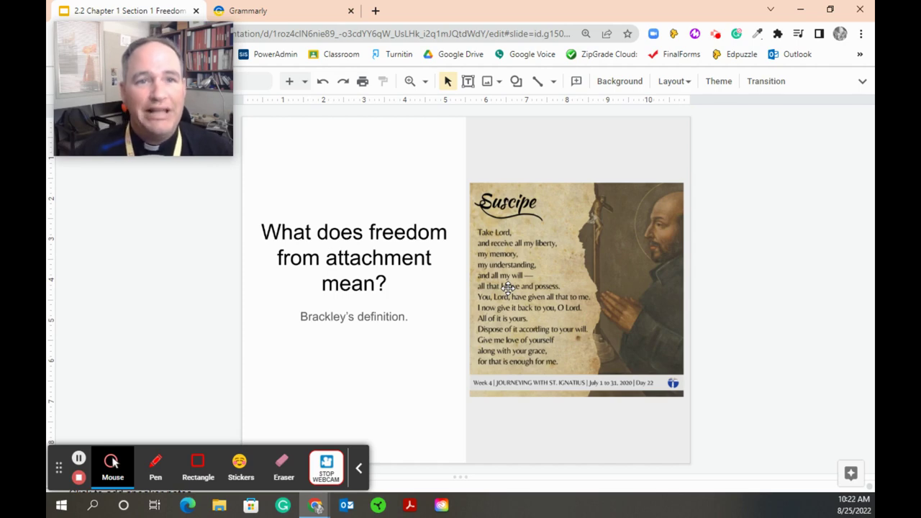
key("Down")
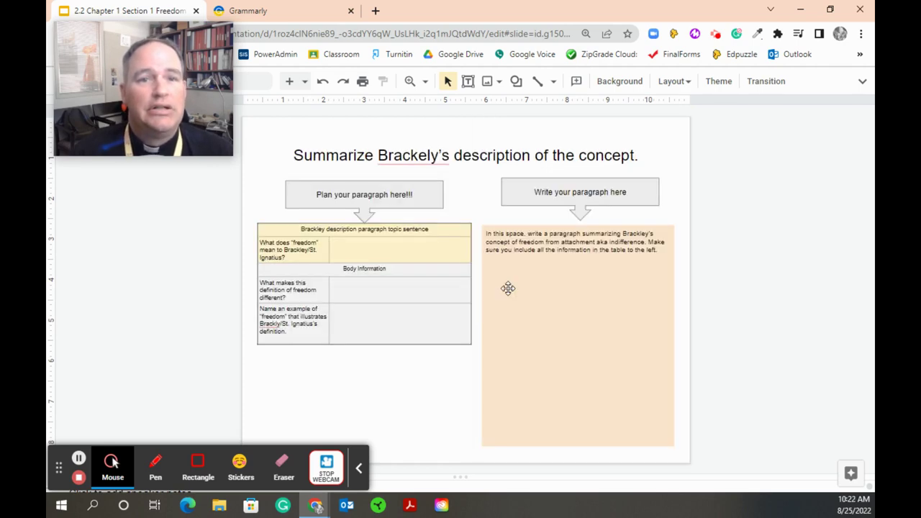
left_click(354, 250)
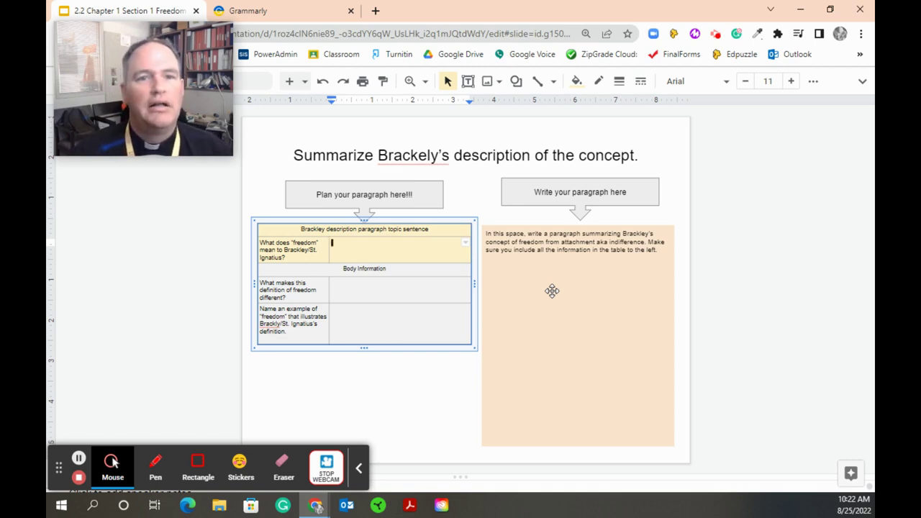
type("follow")
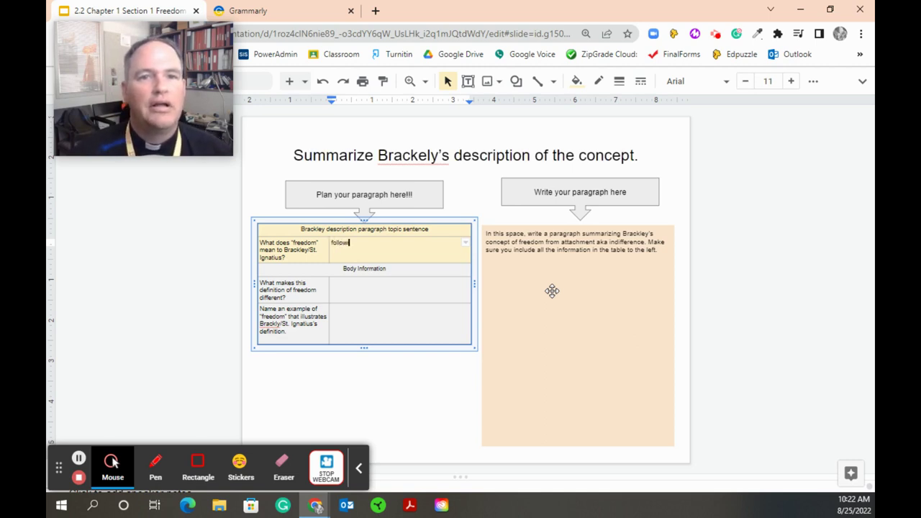
type("ing God without ")
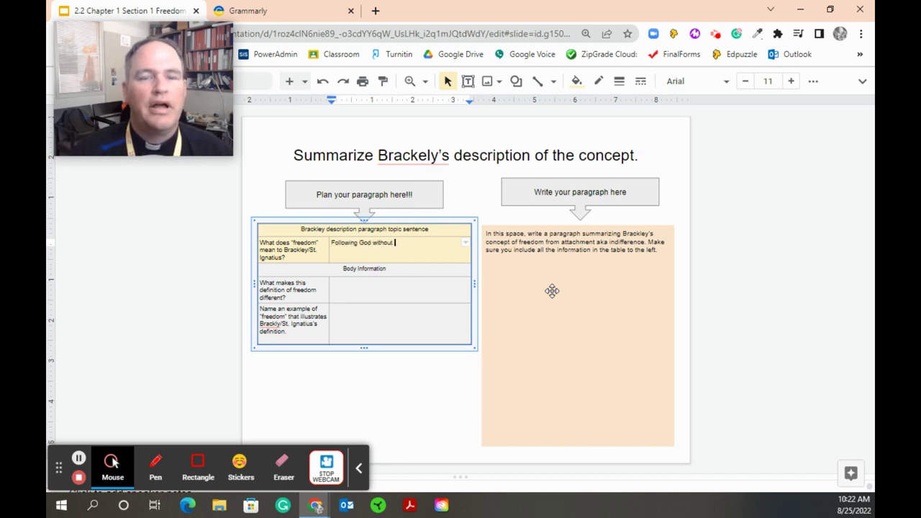
type("caring ")
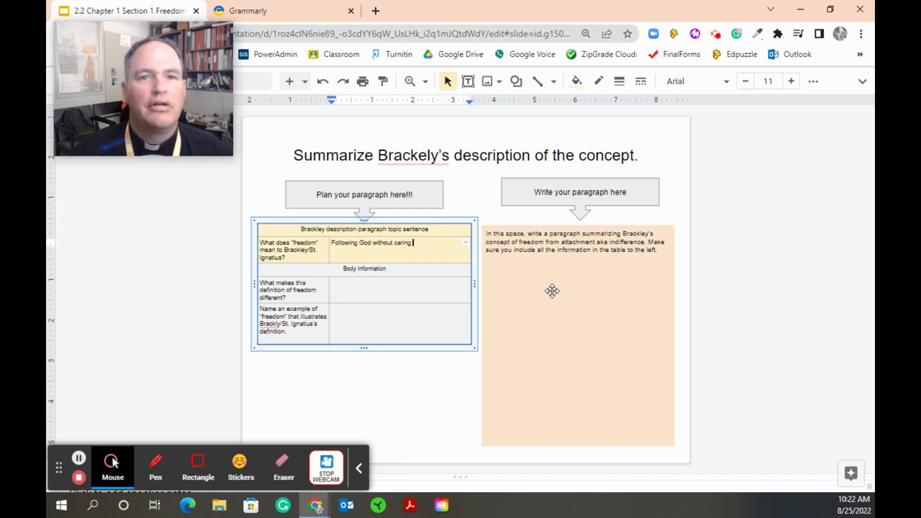
type("what your life")
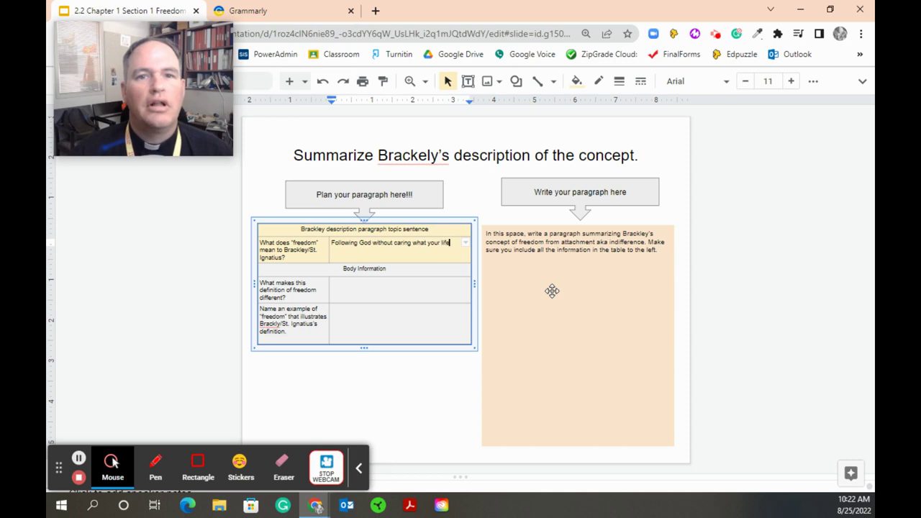
type(" look like")
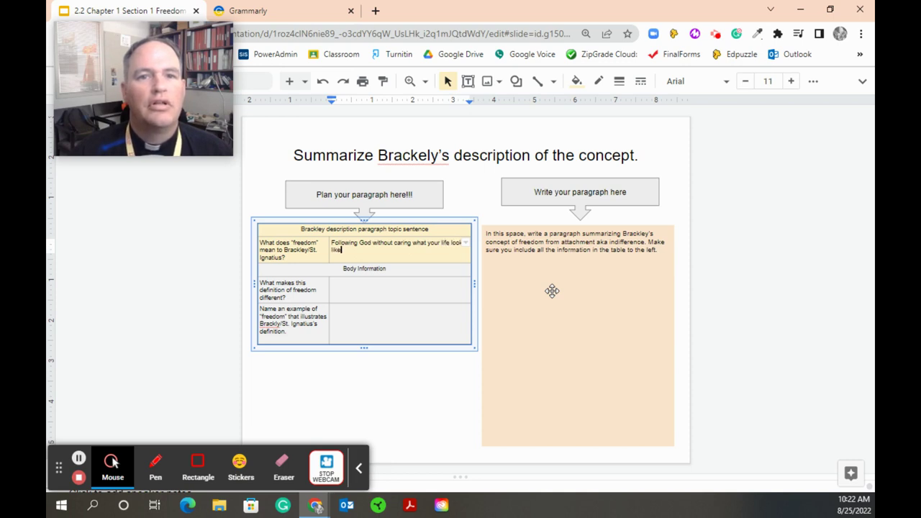
type(" to other")
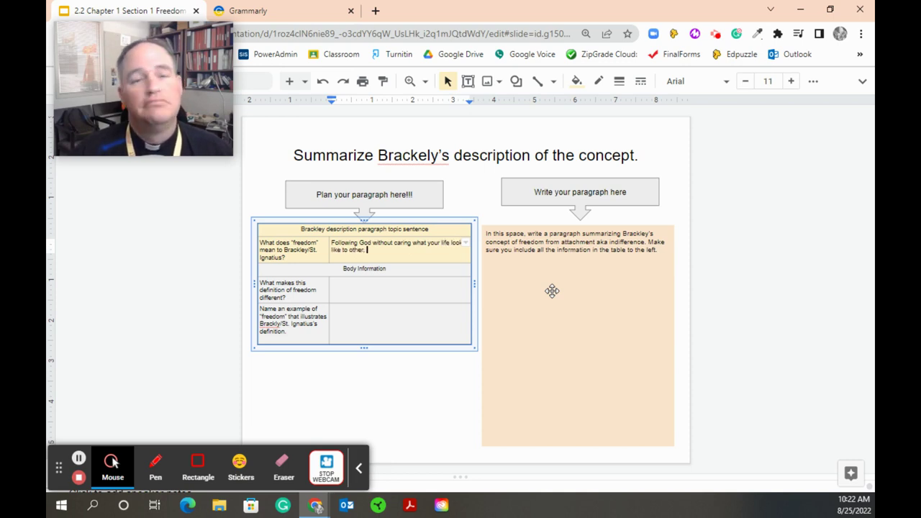
type(", ie")
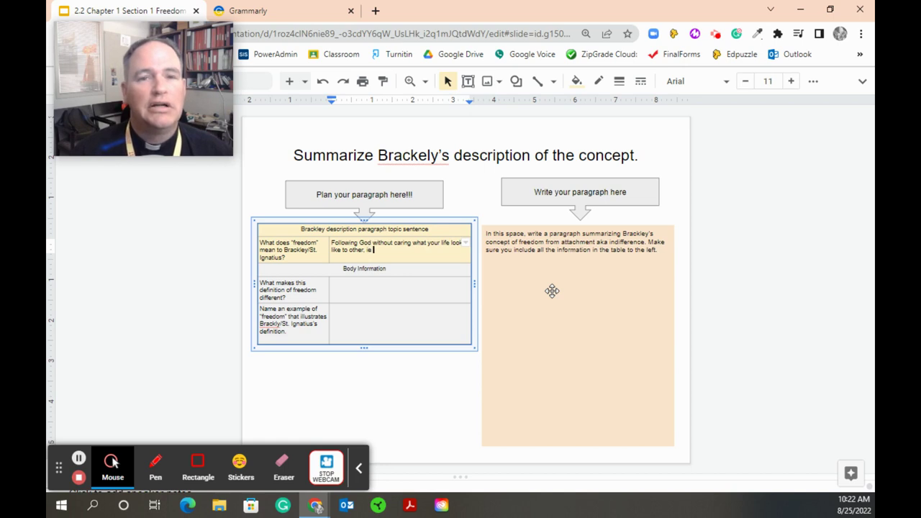
type(" rich")
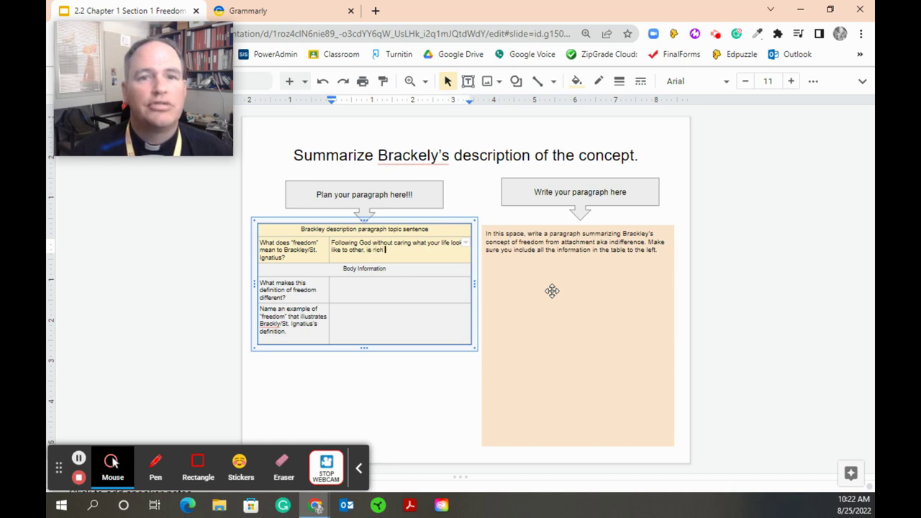
type(" or poor sick")
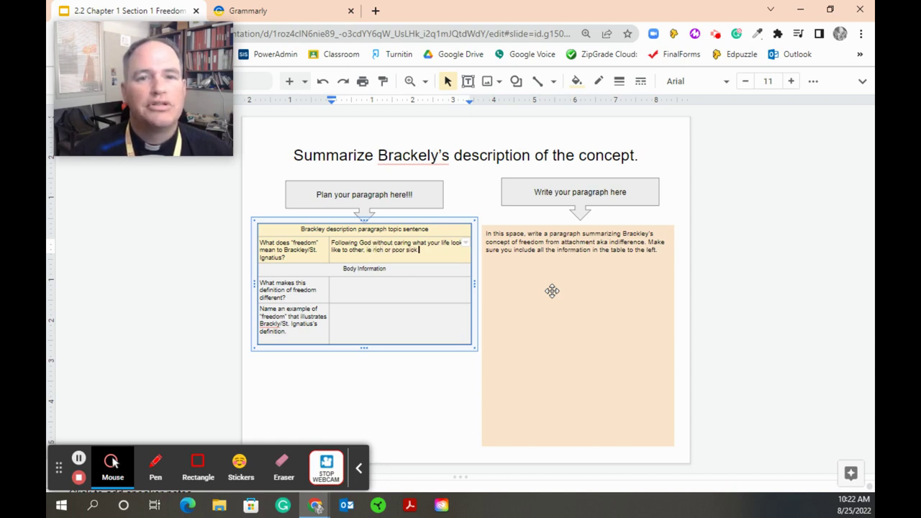
type(" or healty")
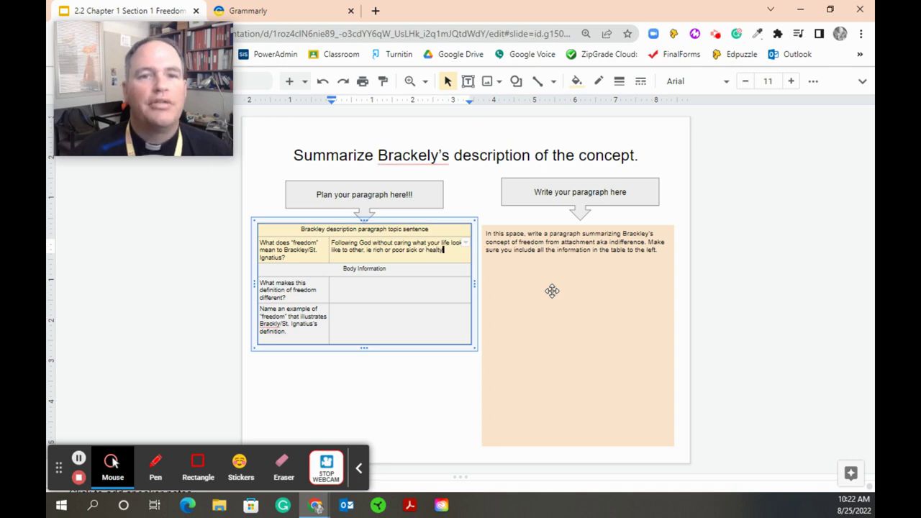
- Fill in the row asking what makes this definition different with "Freedom is not doing what every you want"
left_click(393, 291)
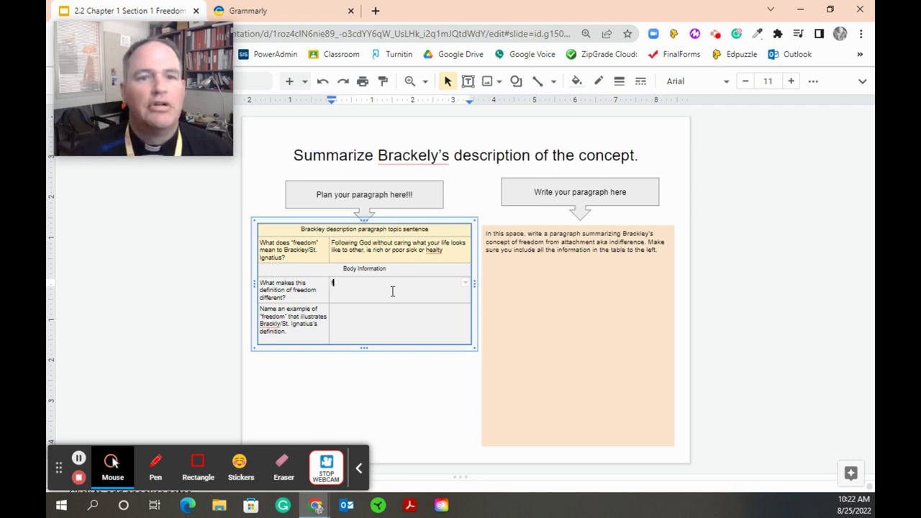
type("Freedom is not doing what everyou")
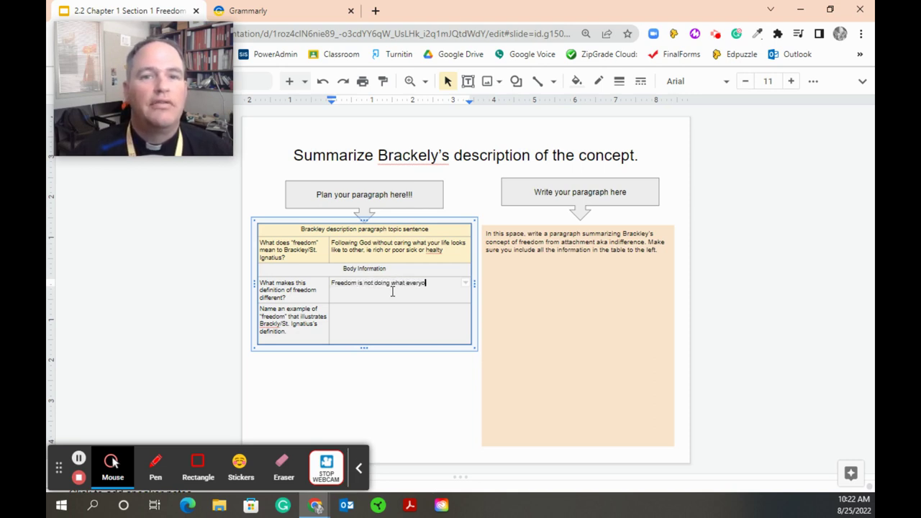
key("BackSpace")
key("BackSpace")
type("you wan")
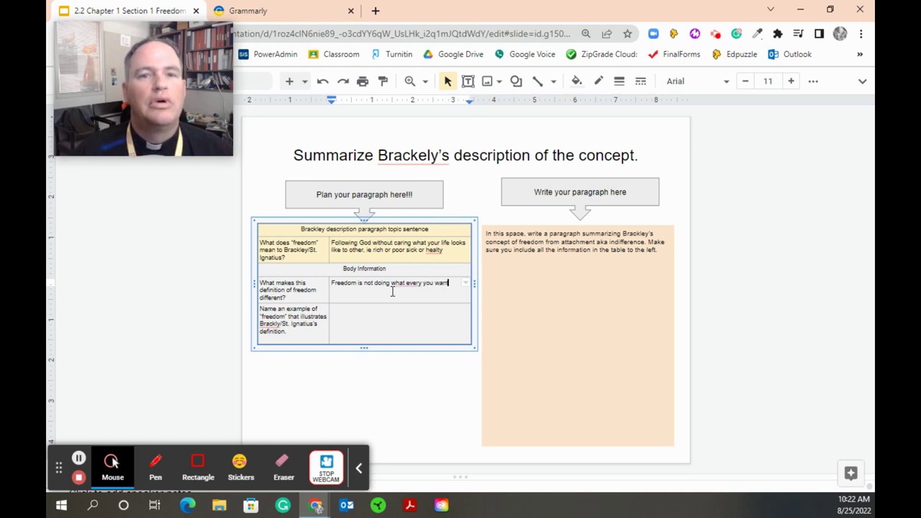
type("t")
- Answer the example row with "St. Ignatius himself wanted to be a great knight and then a heroic missionary but spent most of his life as a beaurocrat"
key("Tab")
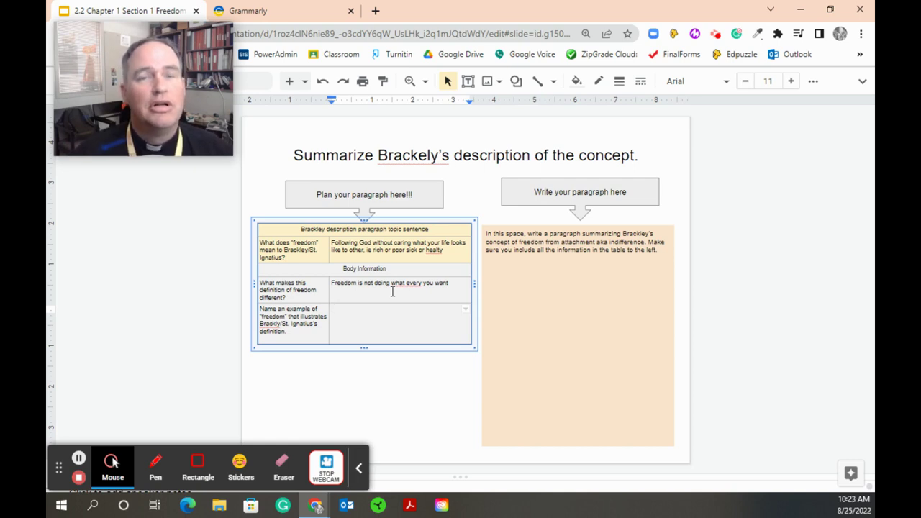
type("St. ")
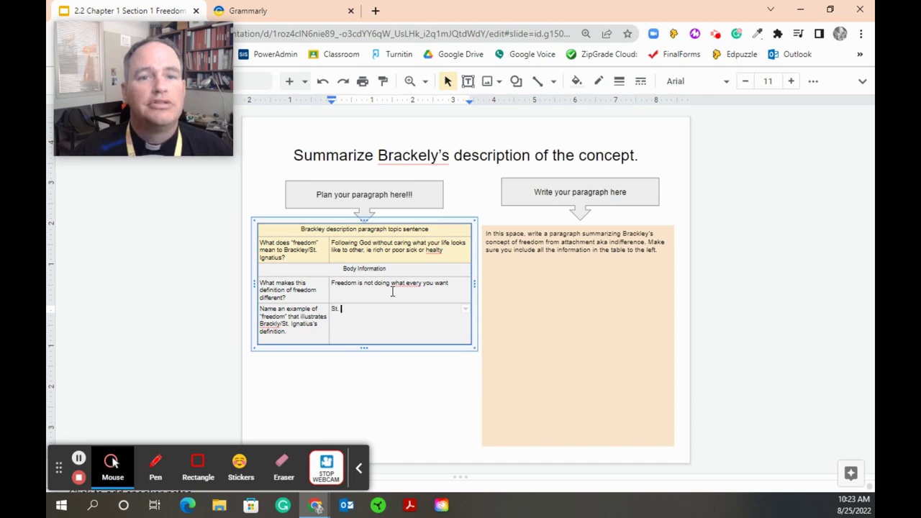
type("Ignatius himself wanted to b")
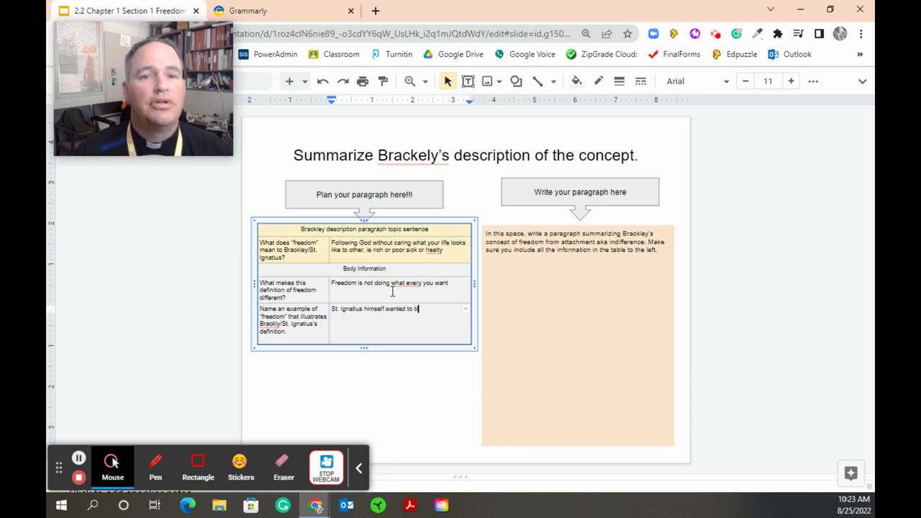
type("e a")
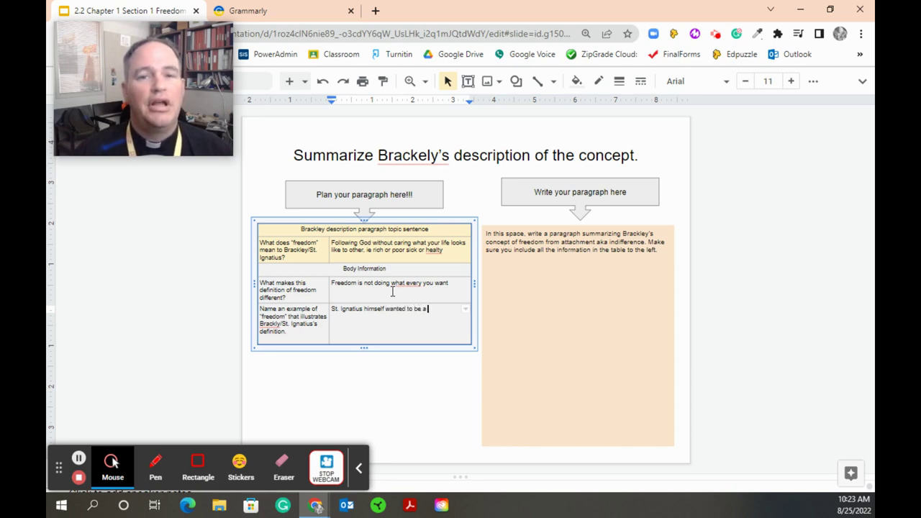
type(" great knight")
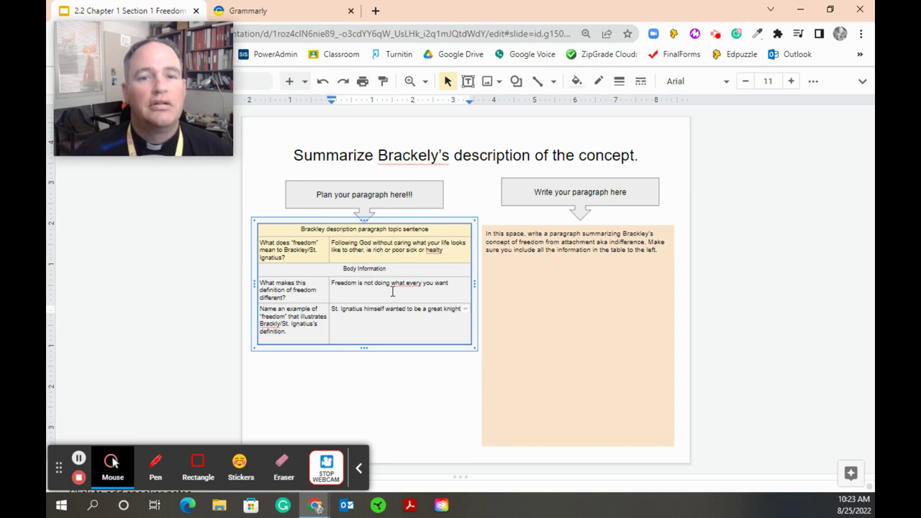
type(" and then a g")
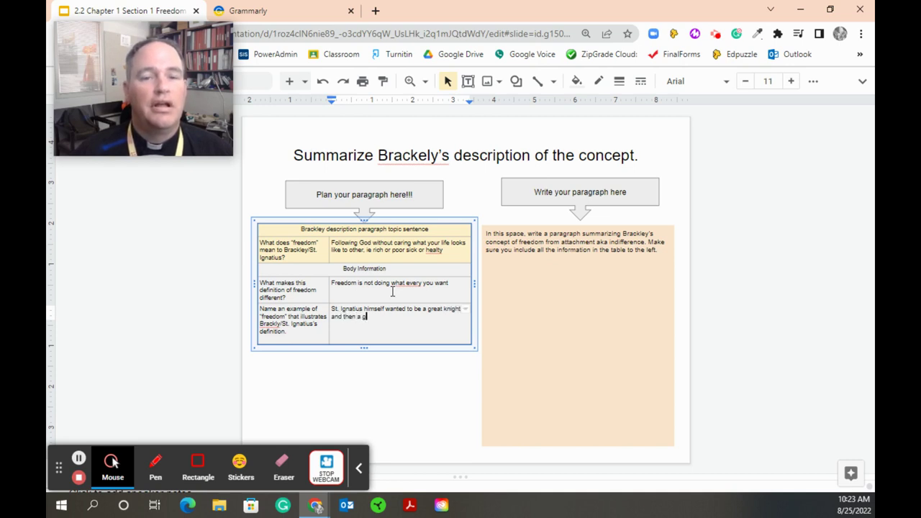
key("BackSpace")
type("heroic missi")
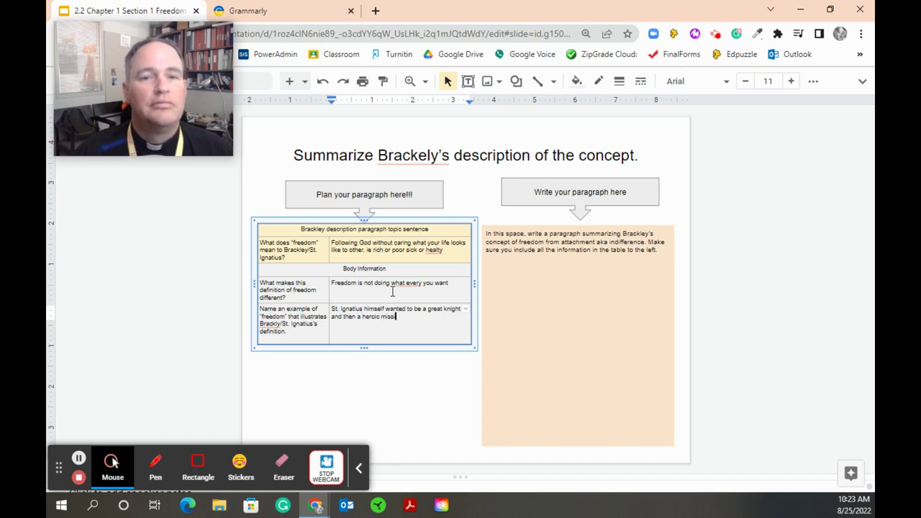
type("onary but spent most of his life as a")
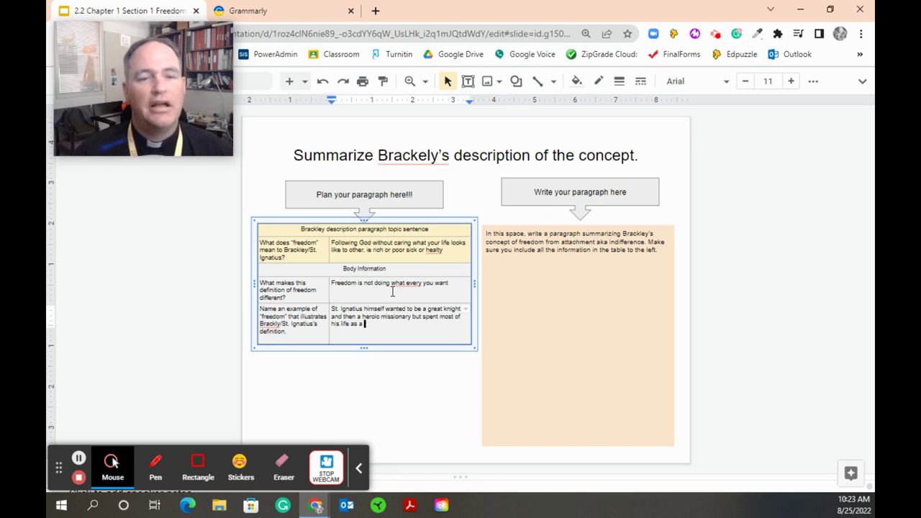
type(" beau")
key("BackSpace")
key("BackSpace")
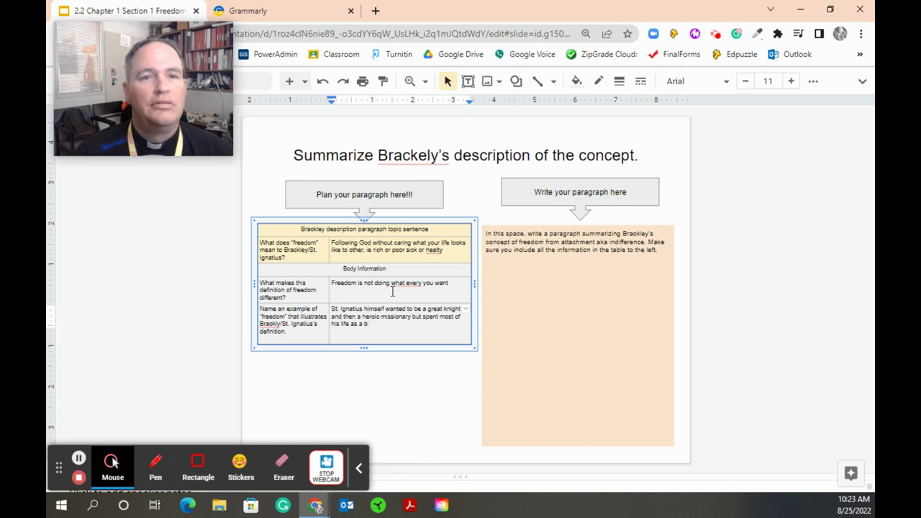
type("aur")
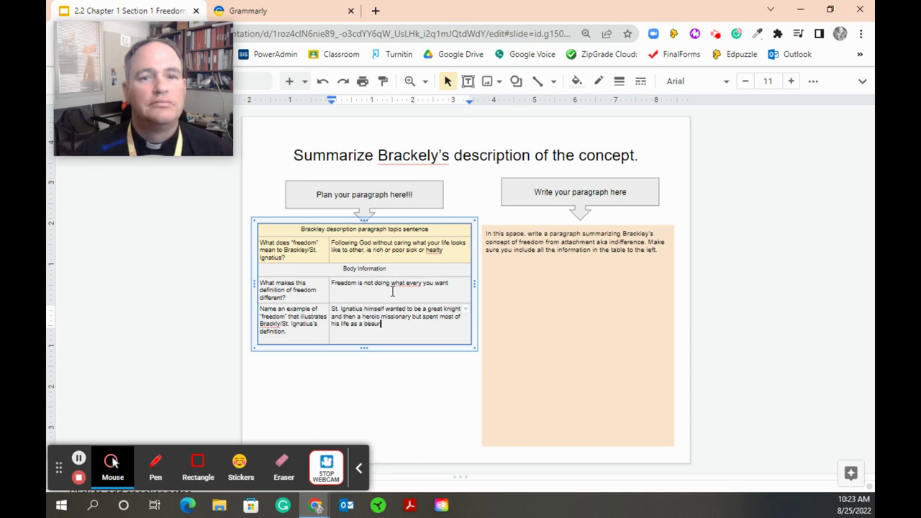
type("ocrat")
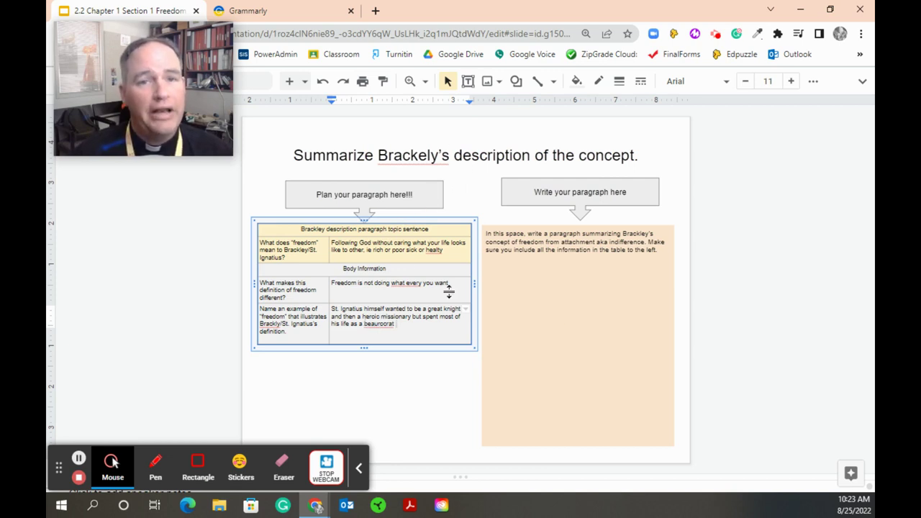
- Delete the placeholder instructions from the orange paragraph box under "Write your paragraph here"
left_click(576, 274)
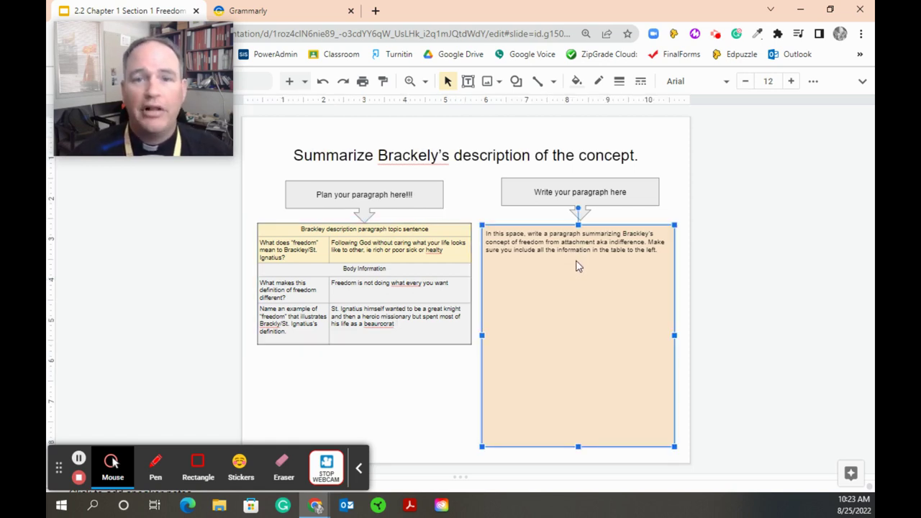
left_click(604, 269)
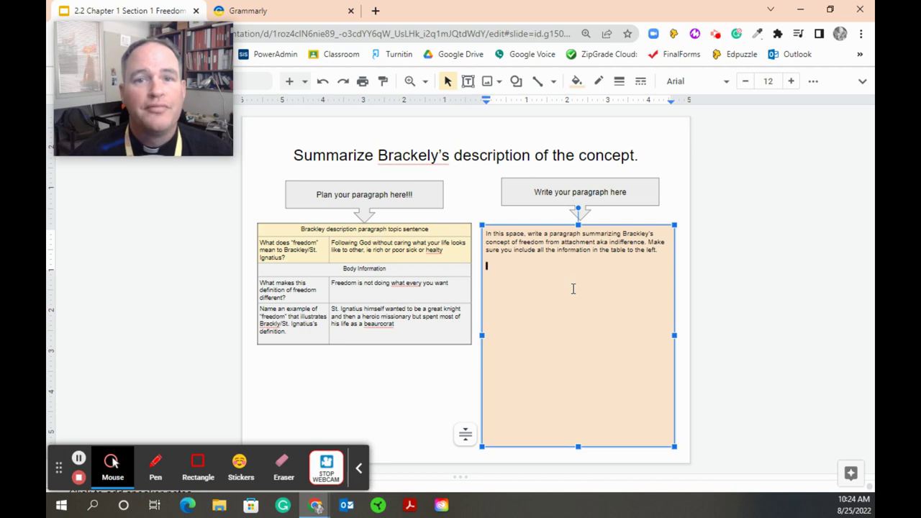
triple_click(567, 237)
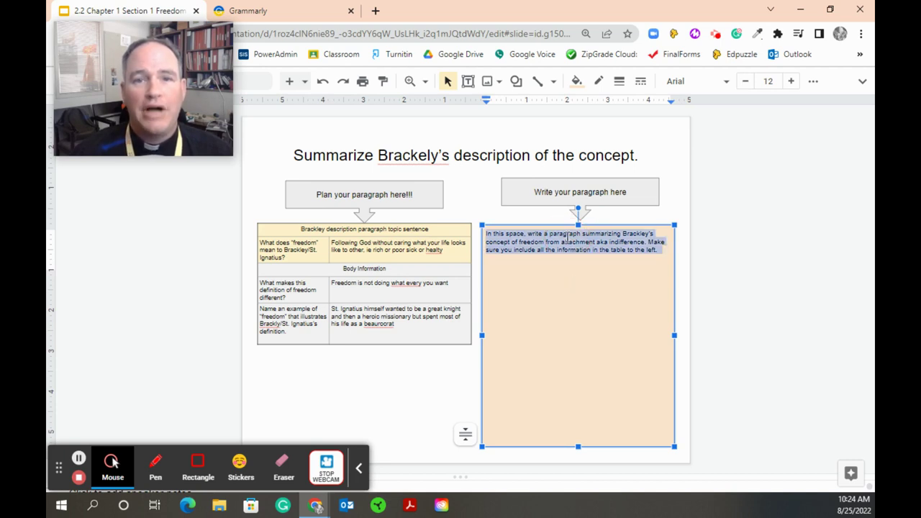
key("BackSpace")
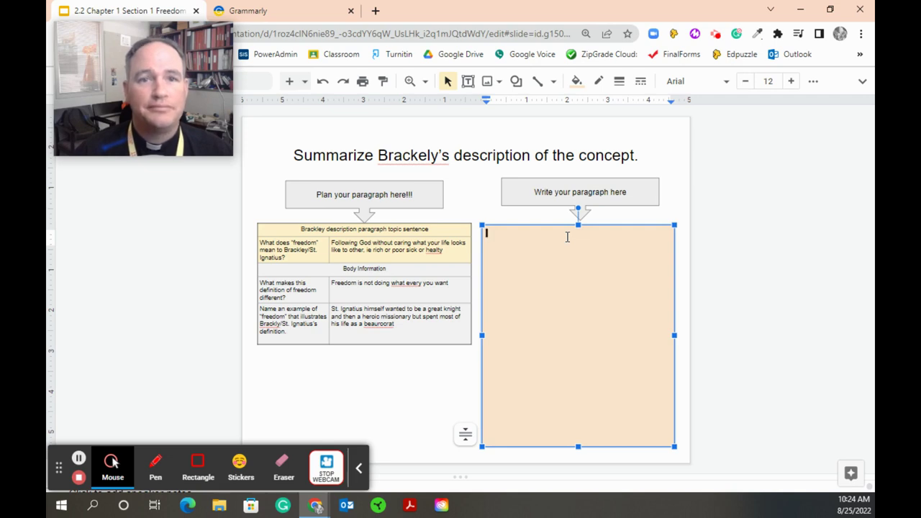
- Switch to Grammarly, paste in the copied freedom paragraph, and accept the suggestion removing the comma after "rich"
left_click(298, 14)
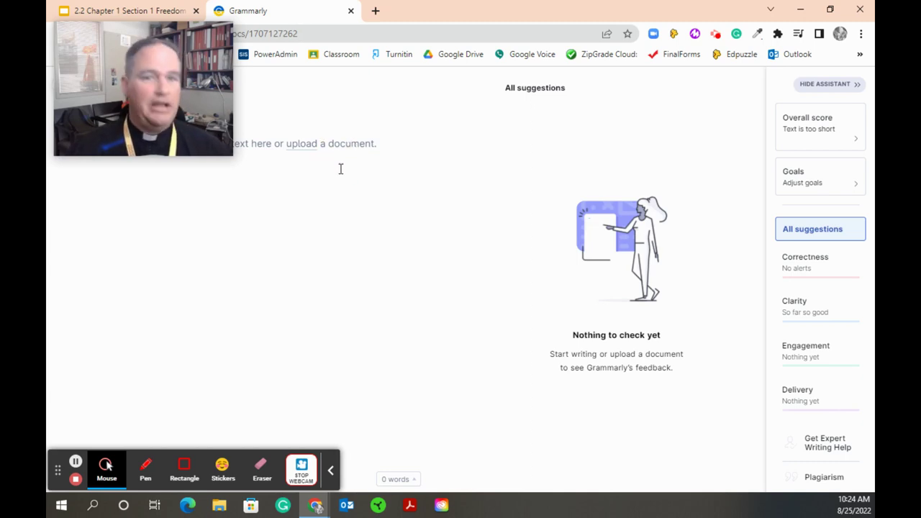
key("ctrl+v")
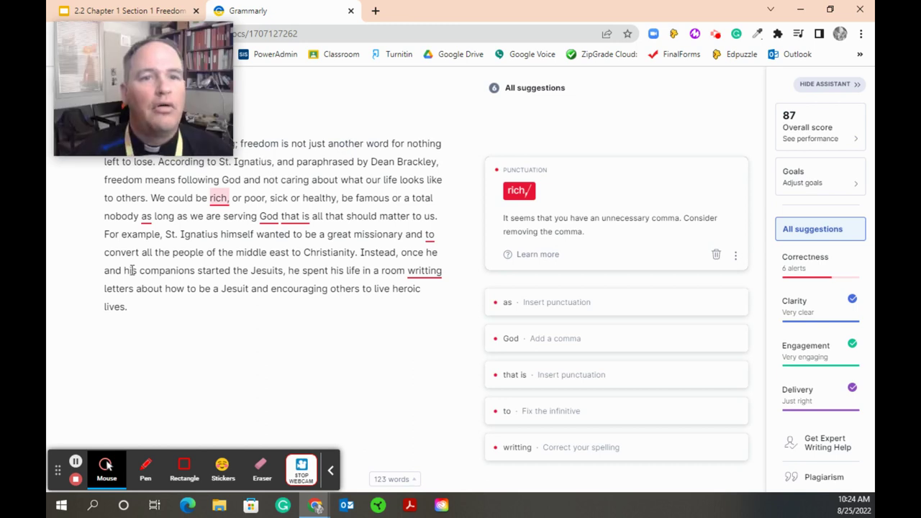
left_click(519, 191)
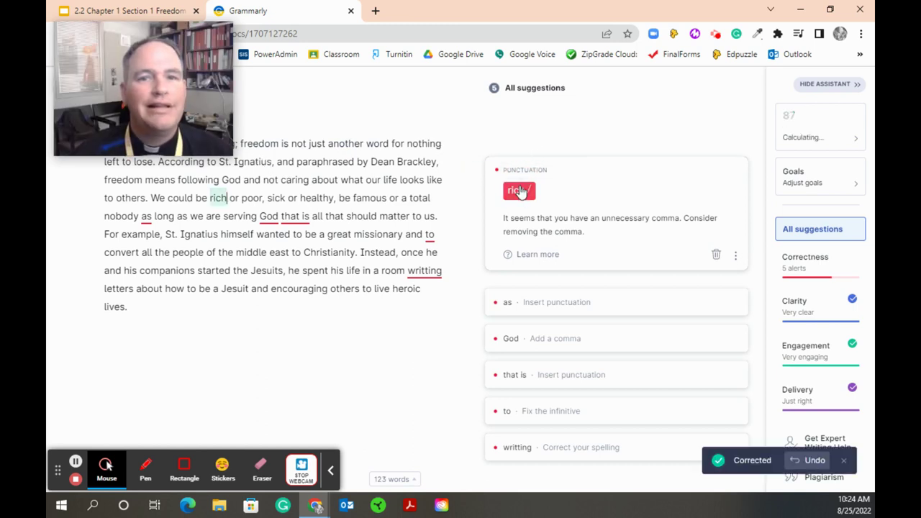
left_click(573, 166)
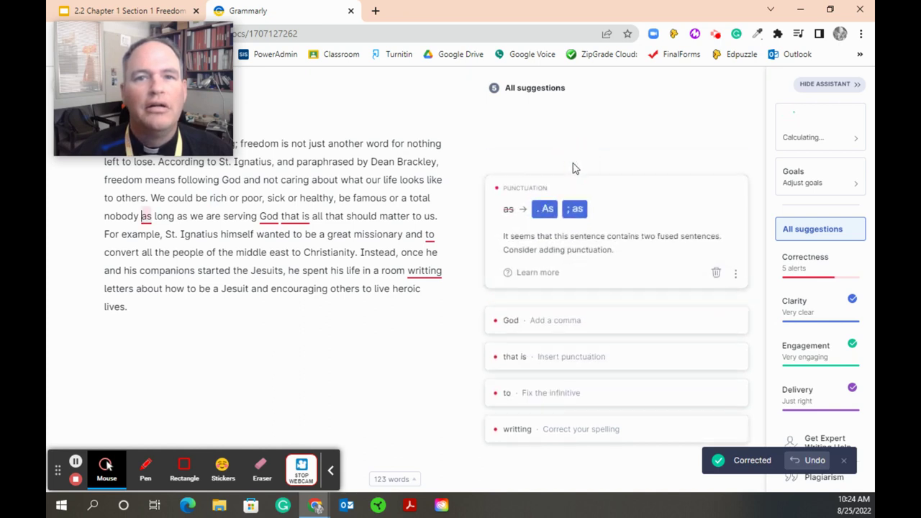
- Accept the suggested semicolon between "nobody" and "as", and the suggested comma after "God"
left_click(576, 209)
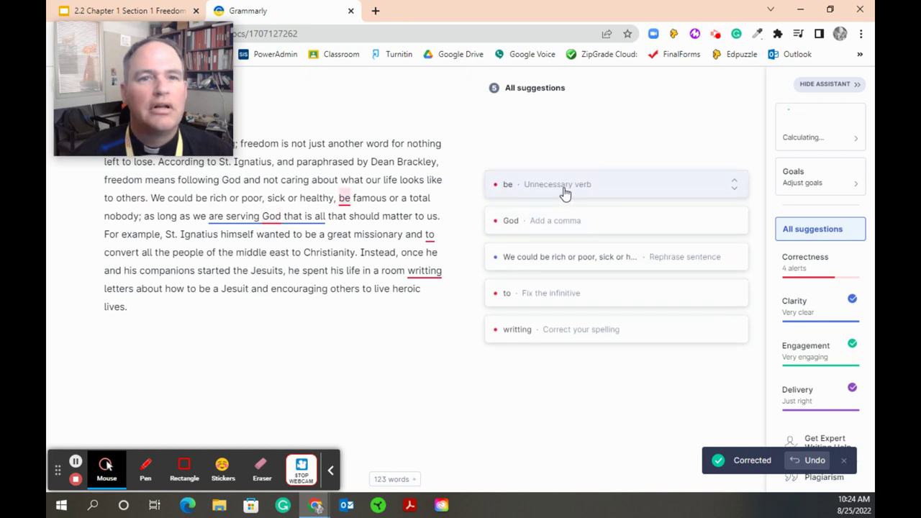
left_click(551, 222)
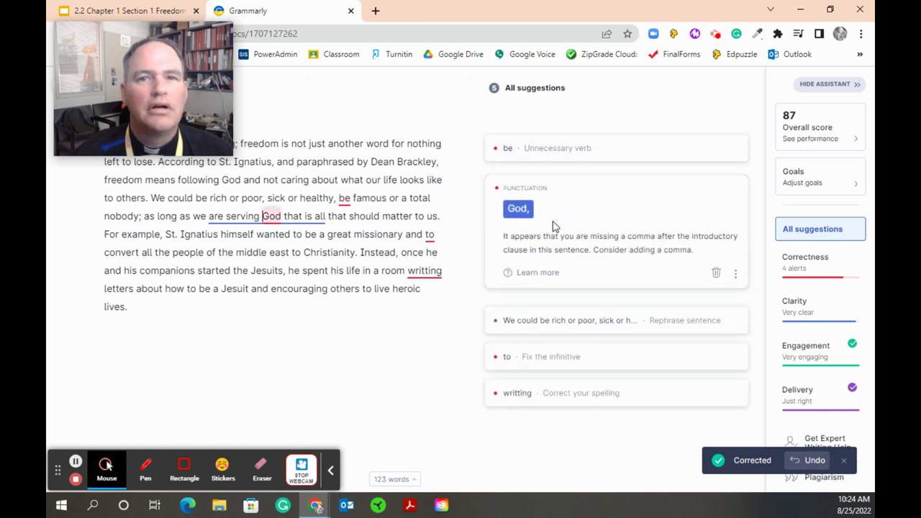
left_click(532, 209)
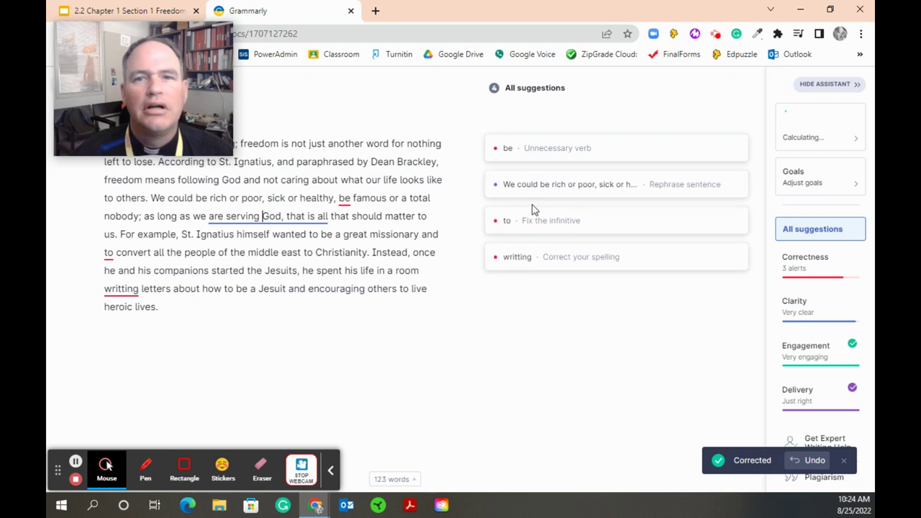
- Accept the suggestions removing "to" before "convert", correcting "writting" to "writing", and removing "be" before "famous"
left_click(557, 225)
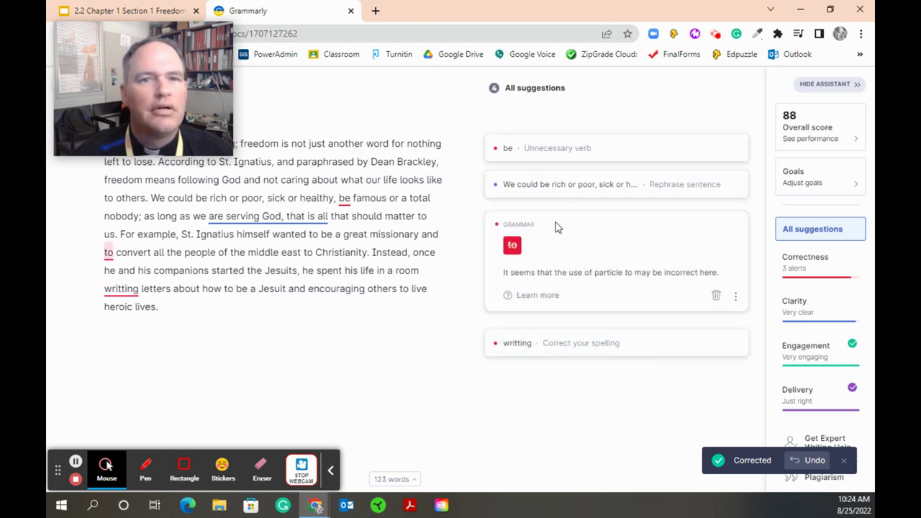
left_click(513, 245)
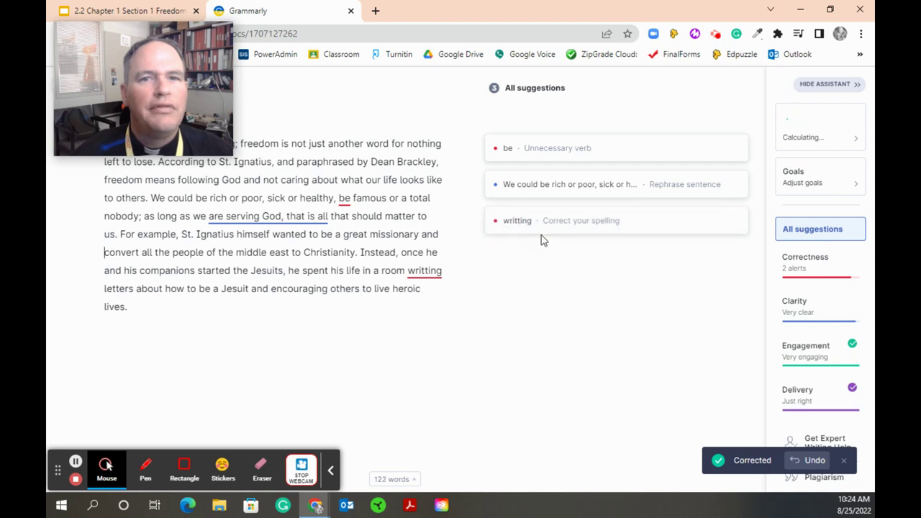
left_click(560, 232)
left_click(575, 264)
left_click(569, 171)
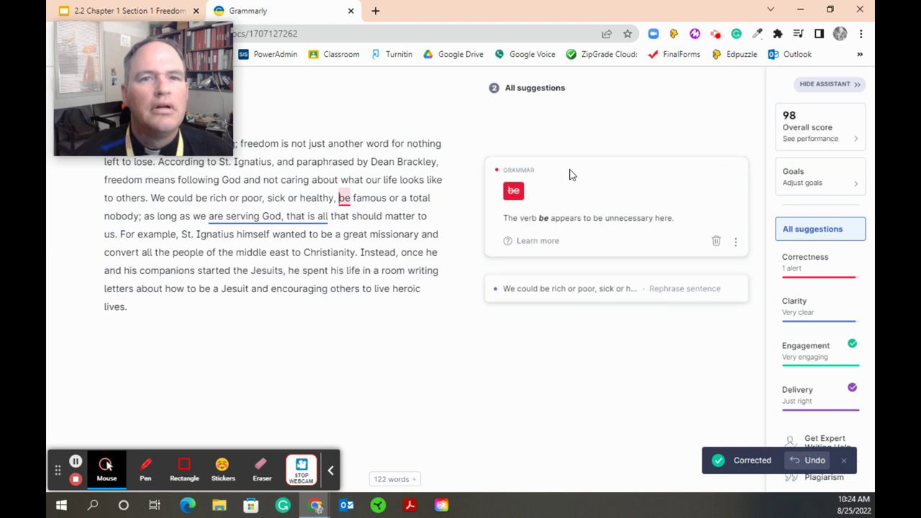
left_click(514, 190)
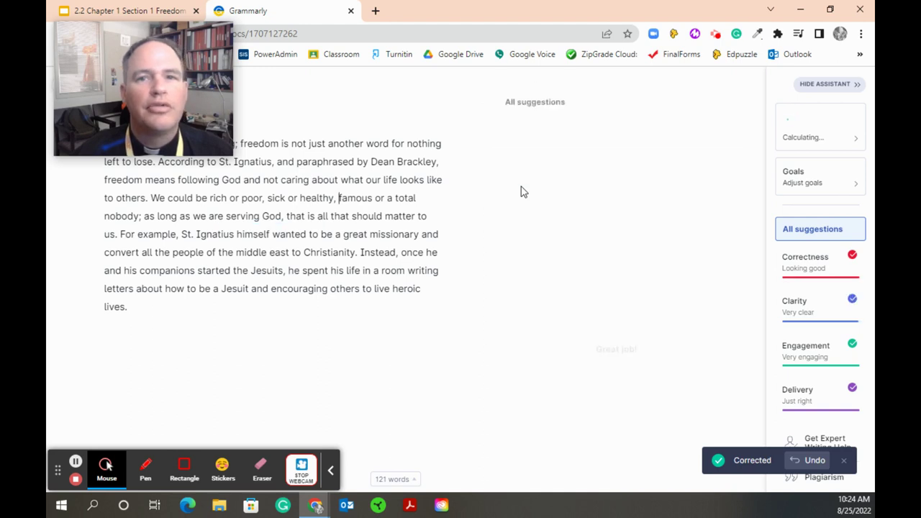
- Copy the whole corrected paragraph, switch to Google Slides, and paste it into the orange box under "Write your paragraph here"
left_click(221, 307)
left_click_drag(220, 307, 88, 138)
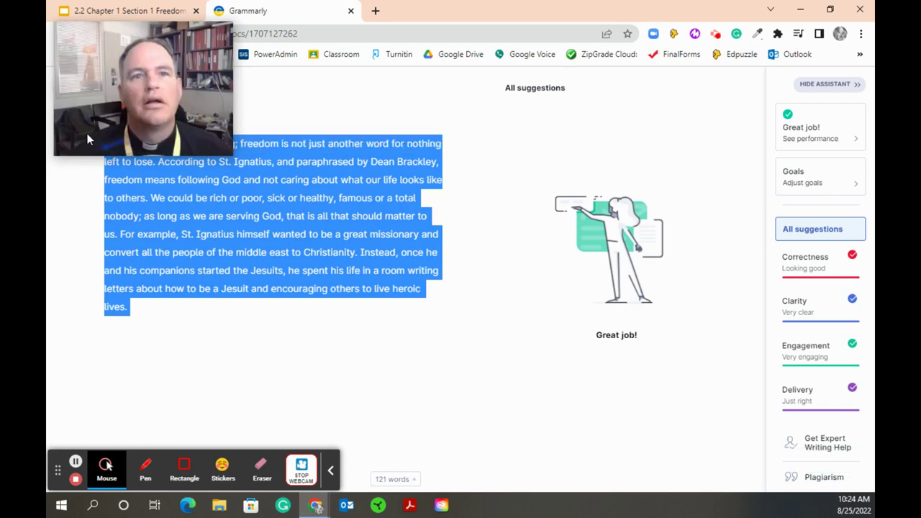
left_click(113, 18)
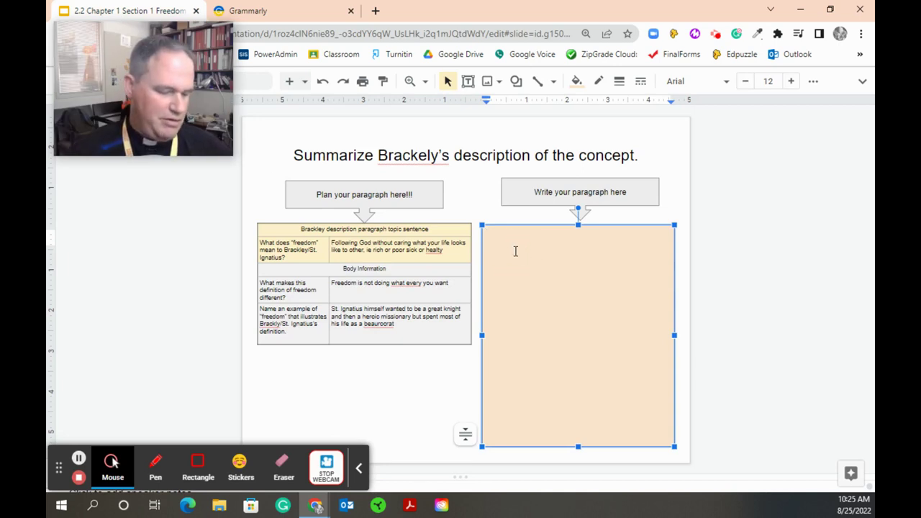
type("Kris Kristofferson was wrong; freedom is not just another word for nothing left to lose. According to St. Ignatius, and paraphrased by Dean Brackley, freedom means following God and not caring about what our life looks like to others. We could be rich or poor, sick or healthy, famous or a total nobody; as long as we are serving God, that is all that should matter to us. For example, St. Ignatius himself wanted to be a great missionary and convert all the people of the middle east to Christianity. Instead, once he and his companions started the Jesuits, he spent his life in a room writing letters about how to be a Jesuit and encouraging others to live heroic lives.")
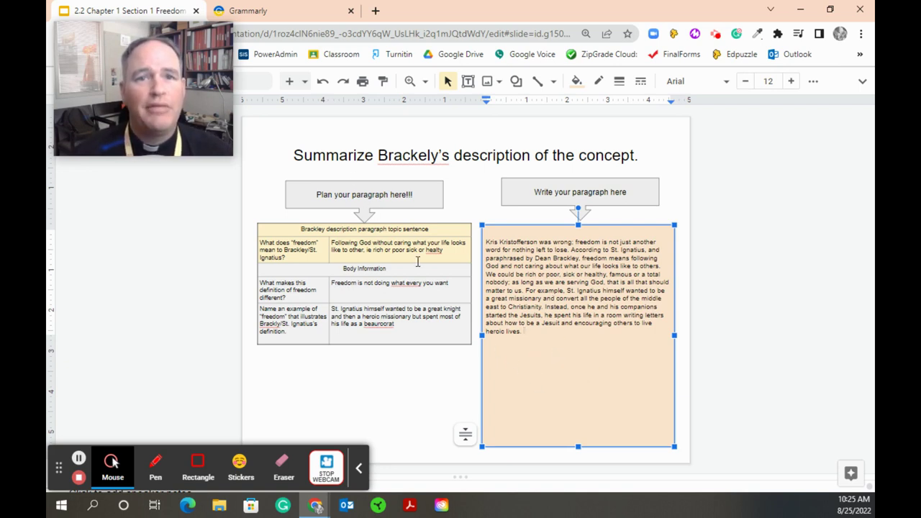
left_click(433, 380)
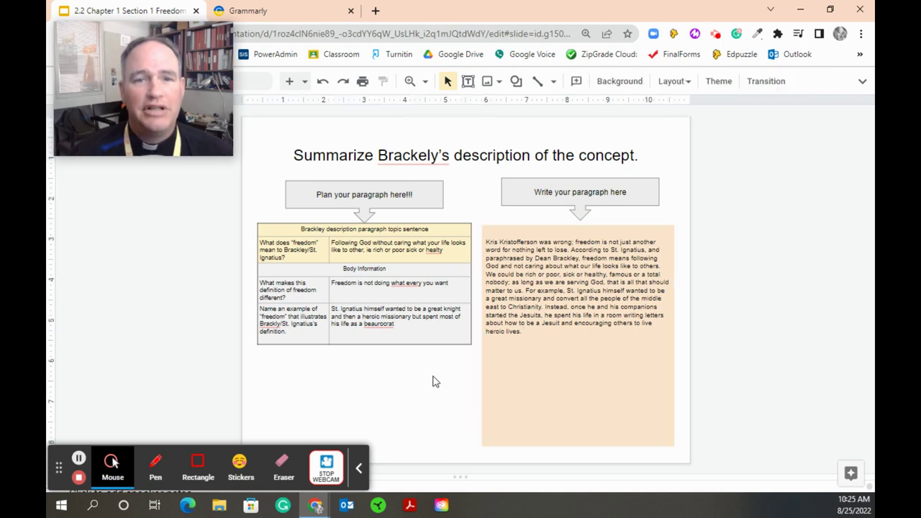
- On the story map option's brainstorming slide, enter "The time I was left for dead in Alaska" as the best example
key("Page_Down")
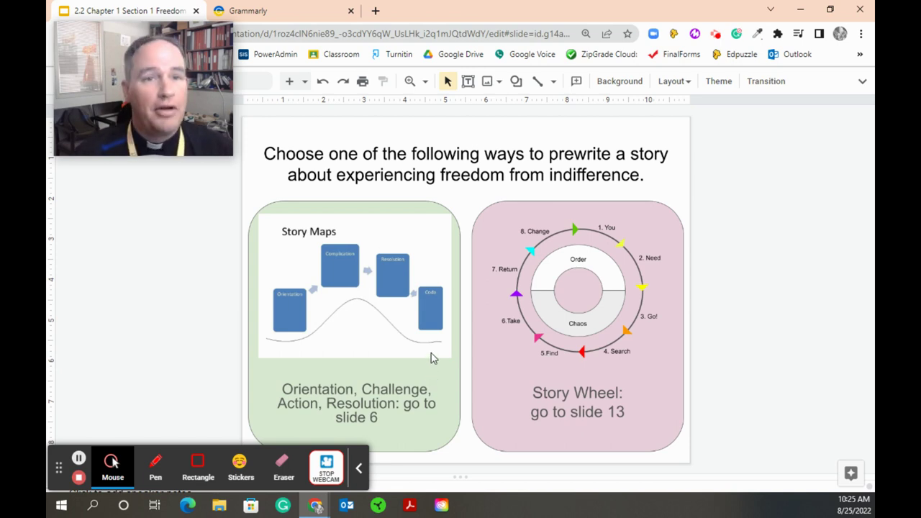
key("Down")
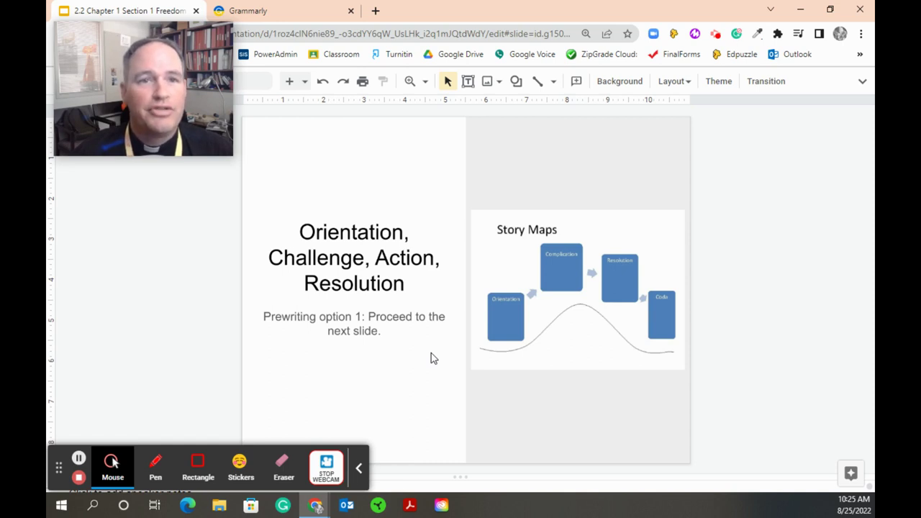
key("Down")
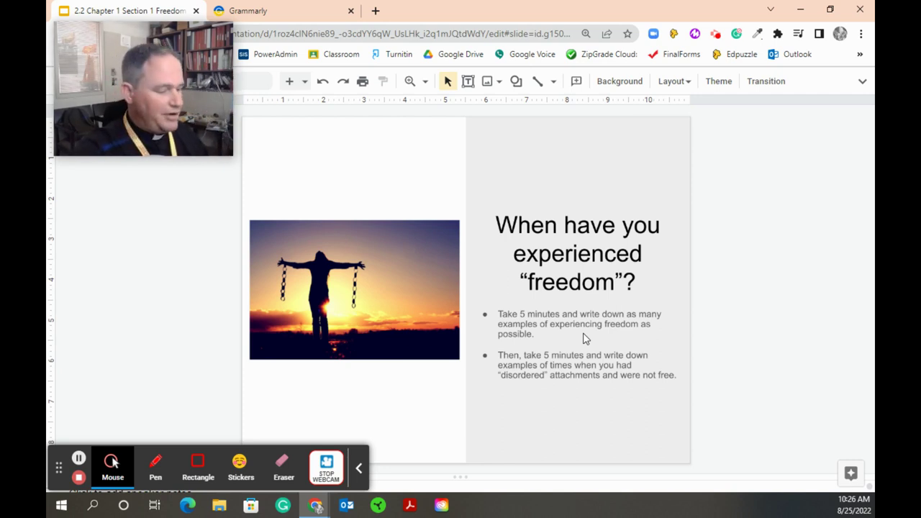
key("Down")
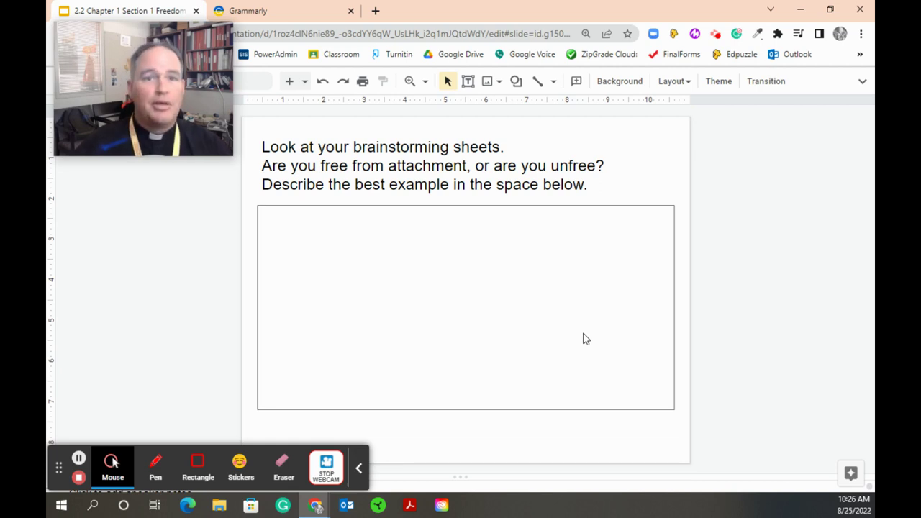
left_click(409, 297)
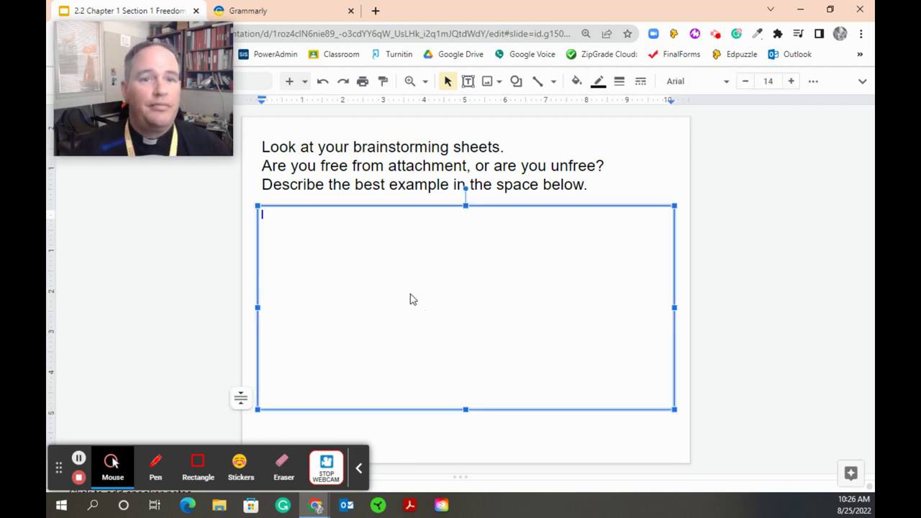
type("T")
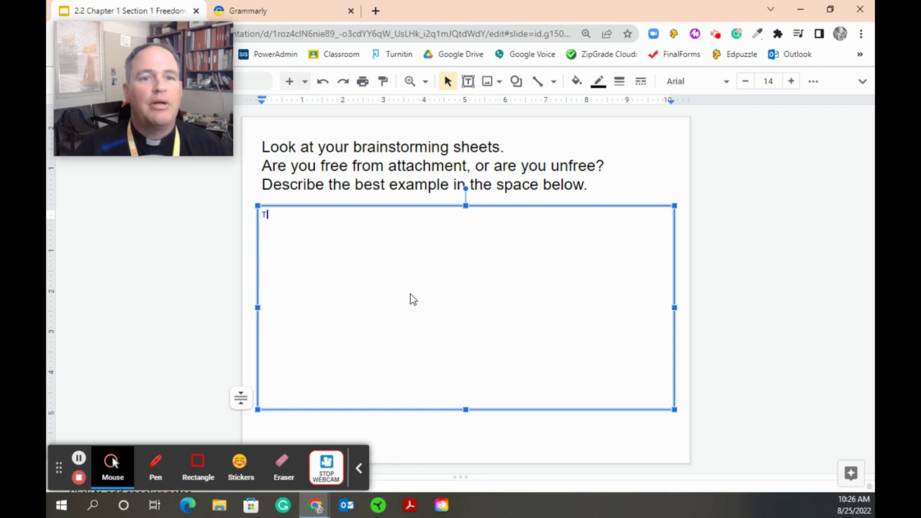
type("he time I was")
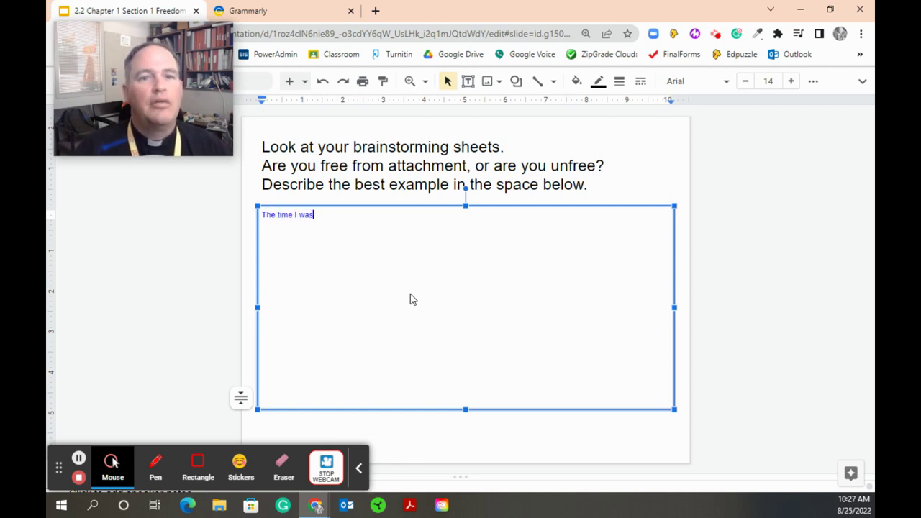
type(" left for dea")
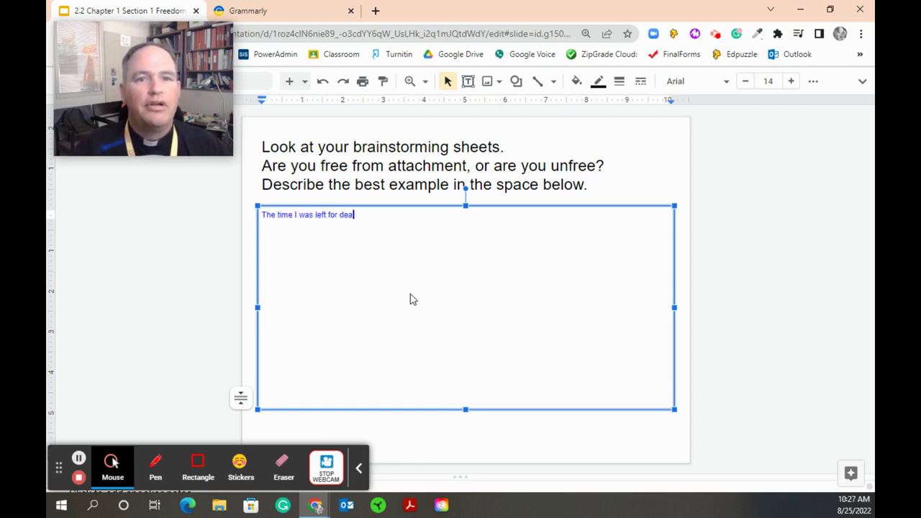
type("d in Alaska")
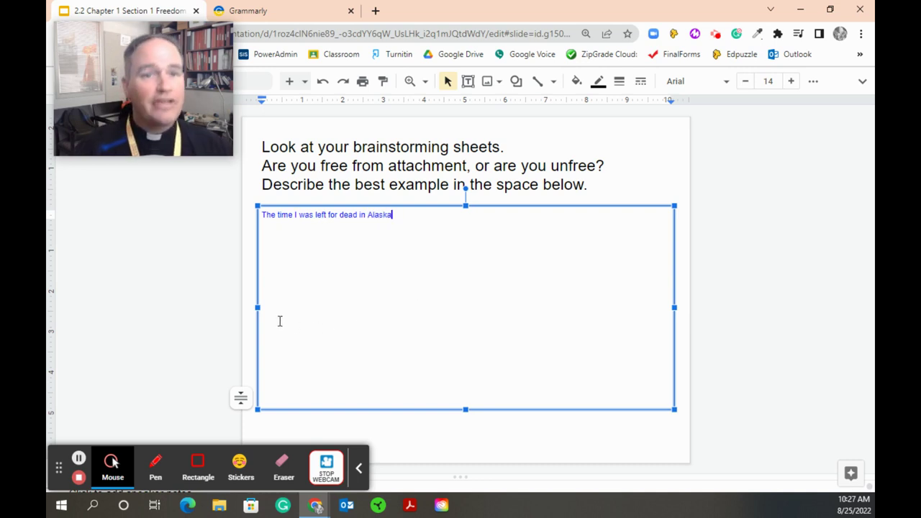
left_click(186, 325)
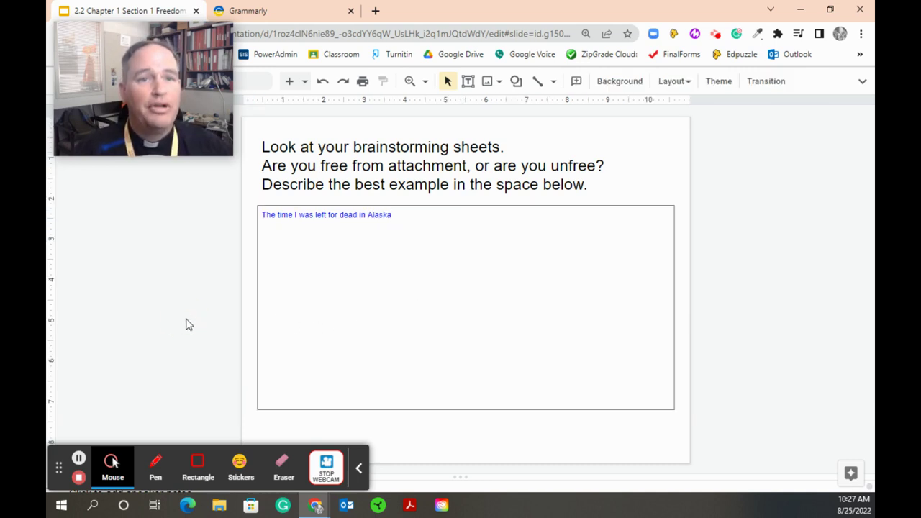
- Review the slides from Prewriting Instructions through Draft Story, revisit the Grammarly document, and continue to the Story Wheel slide
key("Page_Down")
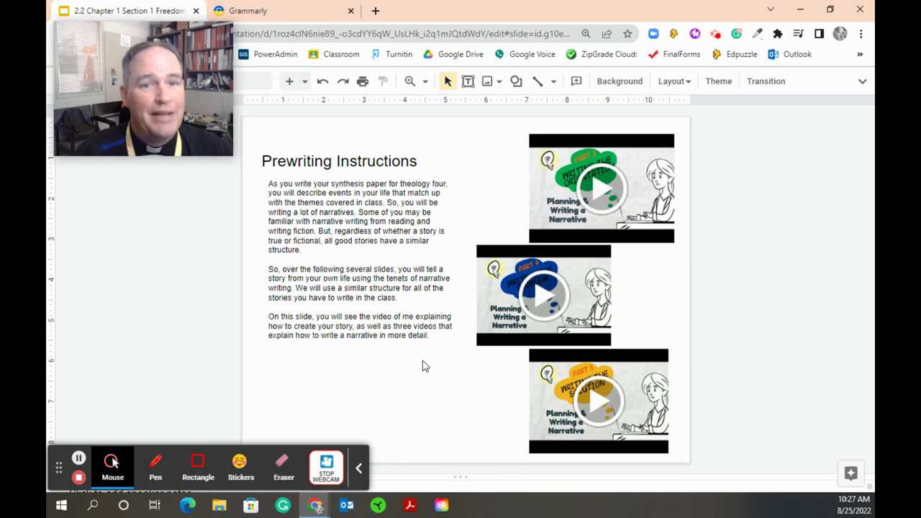
key("Page_Down")
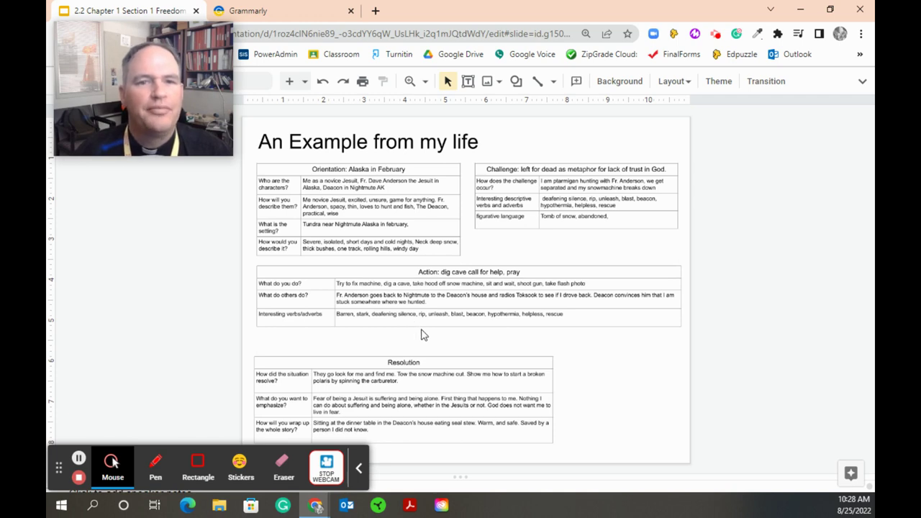
left_click(358, 471)
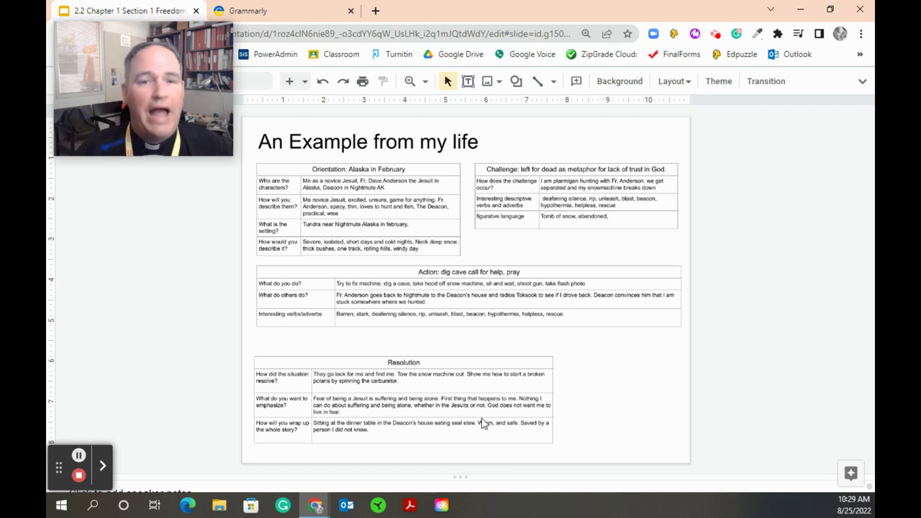
key("Down")
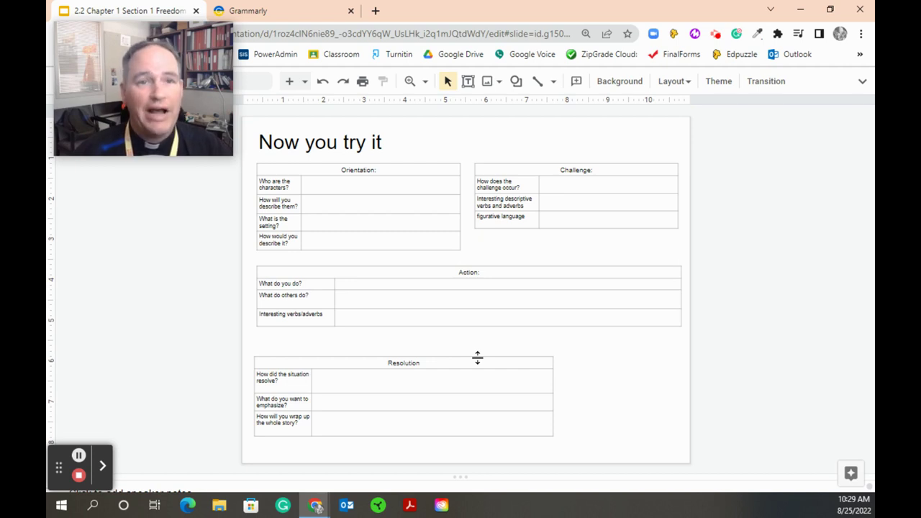
scroll(477, 357, "down", 2)
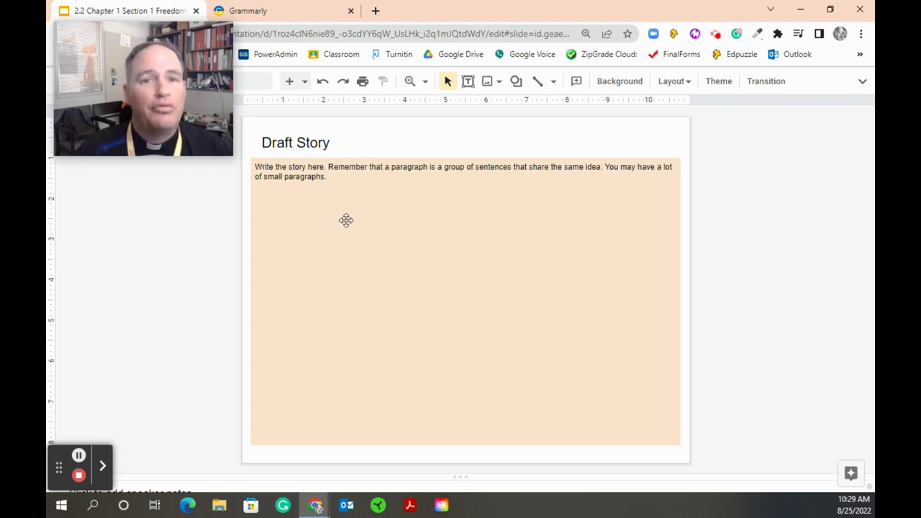
left_click(291, 17)
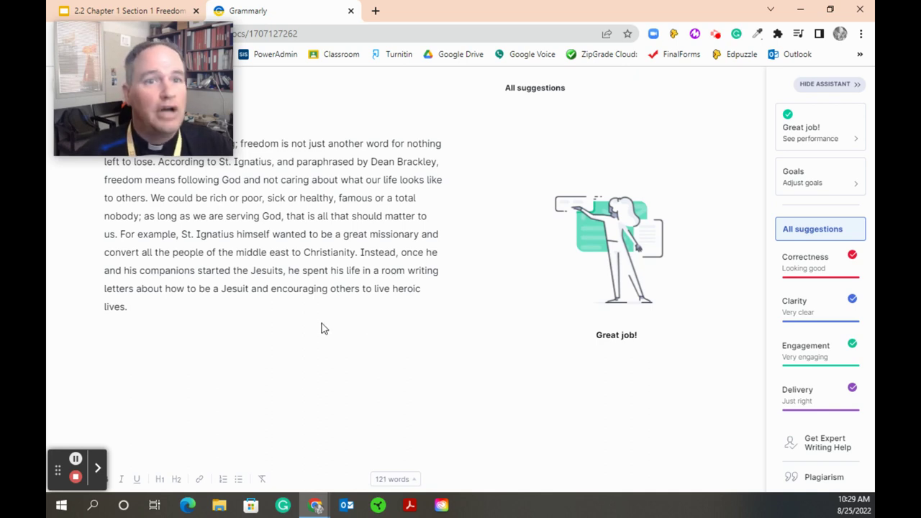
left_click(151, 9)
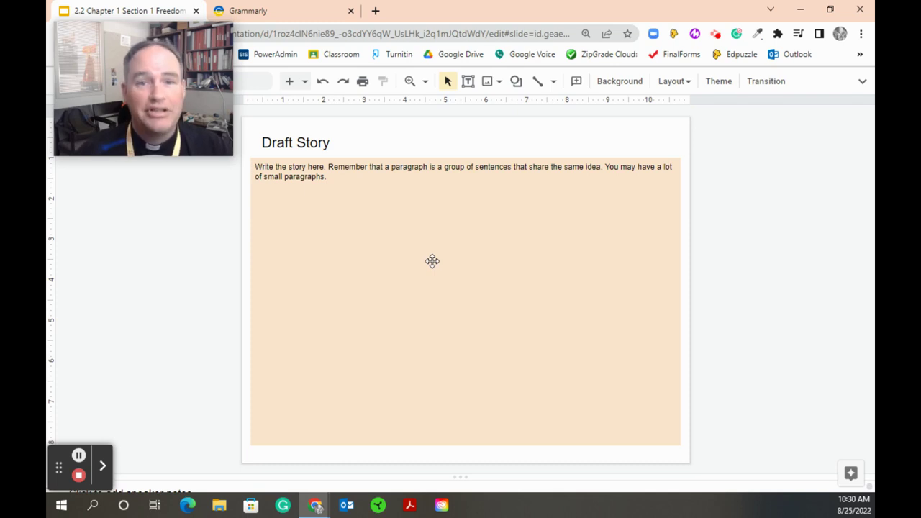
scroll(431, 261, "down", 2)
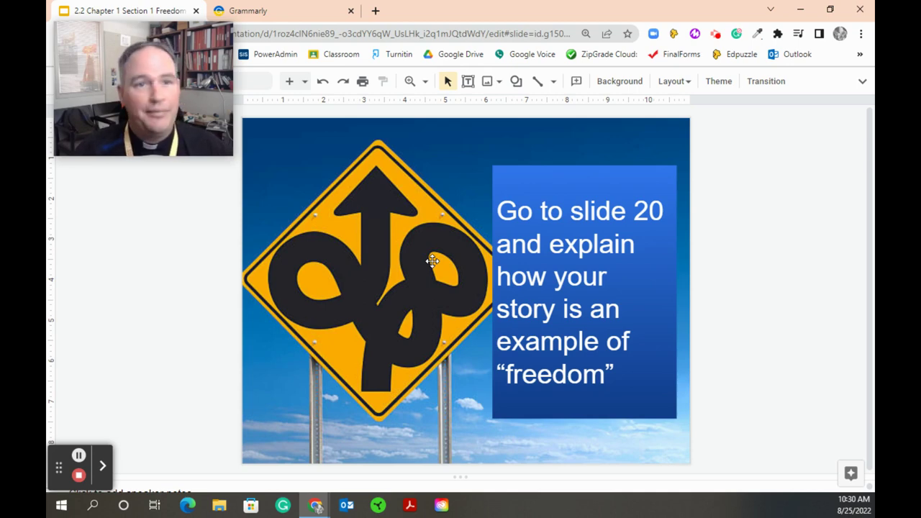
scroll(432, 261, "down", 2)
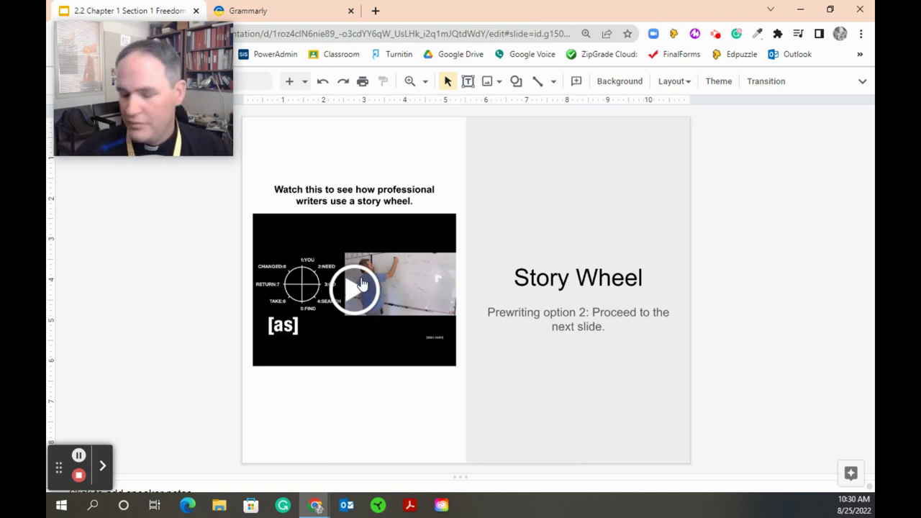
- On the Story Wheel option's brainstorming slide, enter "Getting left for dead in Alaska" as the best example
key("Down")
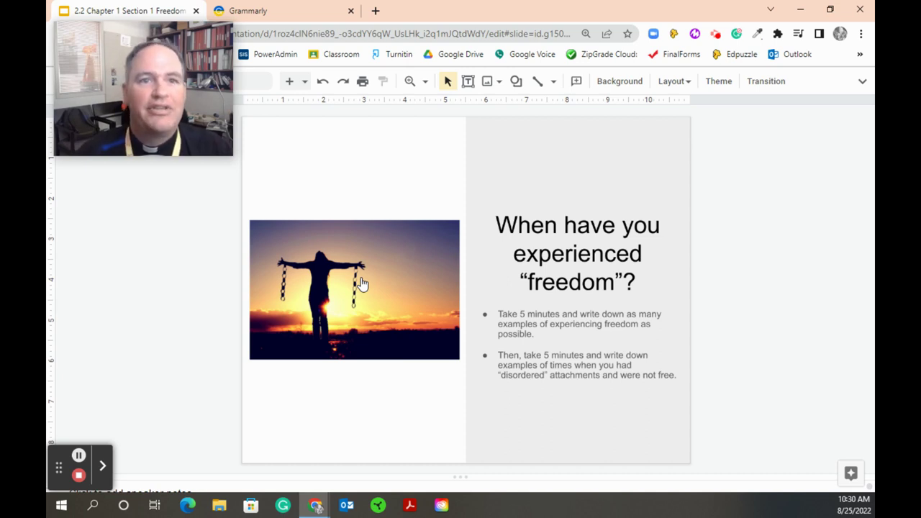
key("Down")
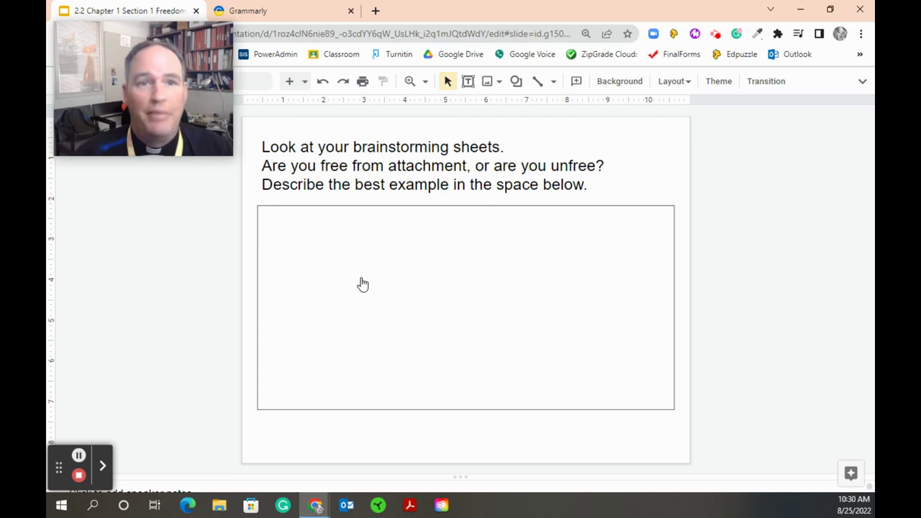
left_click(362, 284)
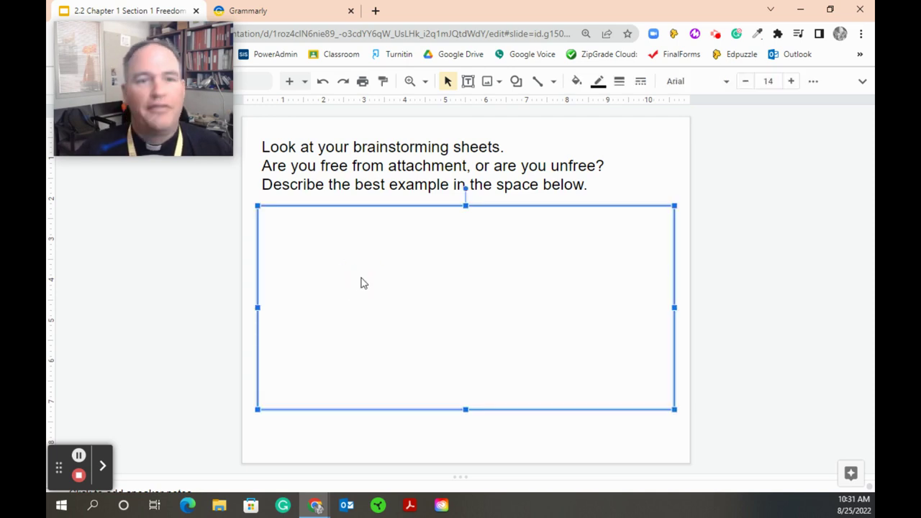
type("Getting lef")
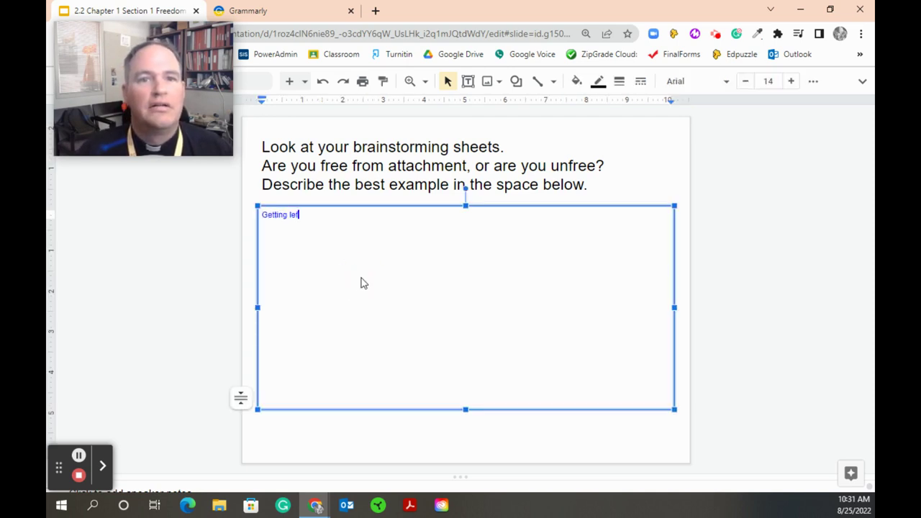
type("t for dead in A")
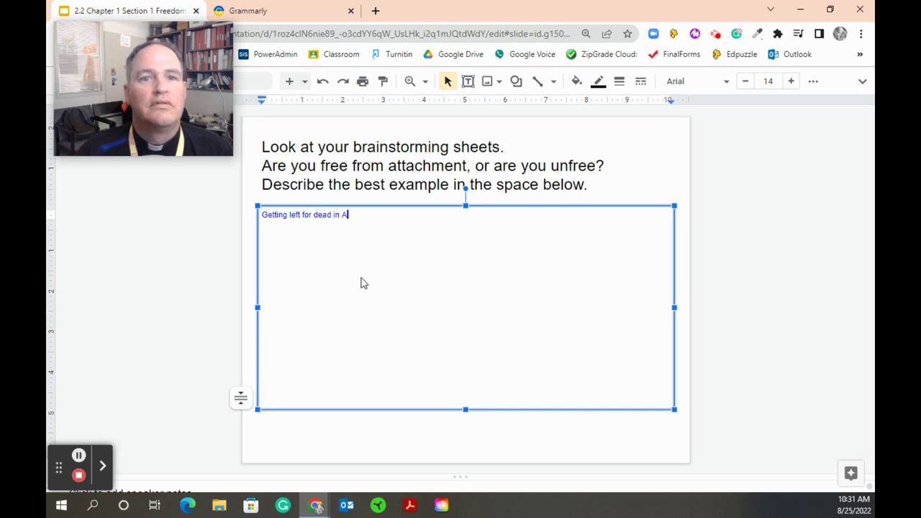
type("laska")
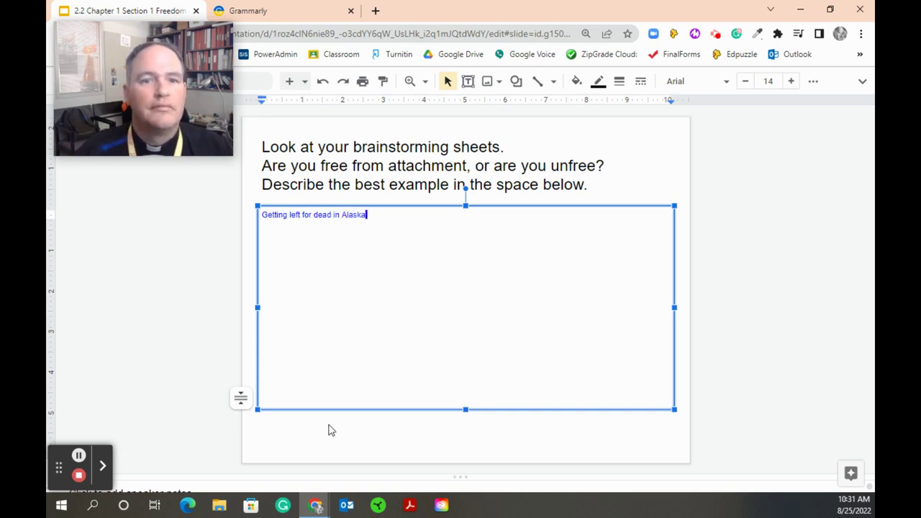
left_click(330, 429)
- Review the slides from the story wheel diagram and its worked example through Draft Story and Draft Explanation to the closing Congratulations slide
key("Page_Down")
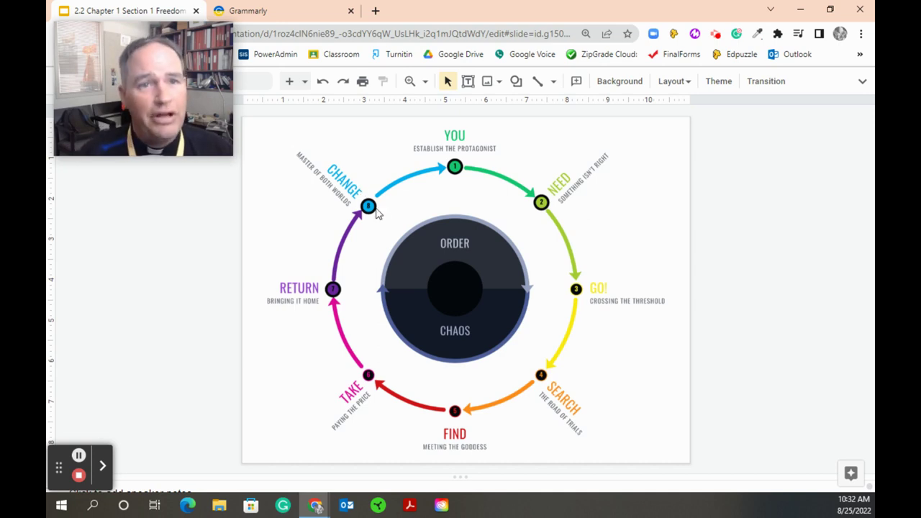
key("Down")
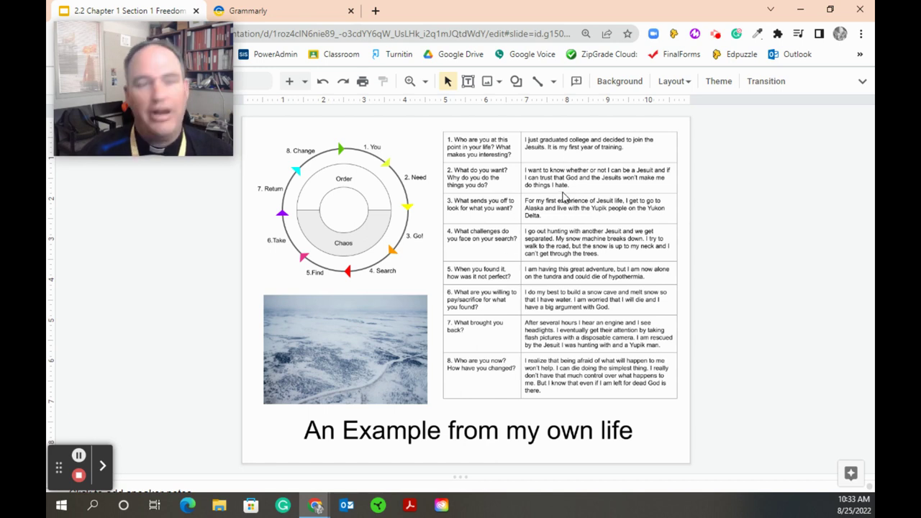
key("Down")
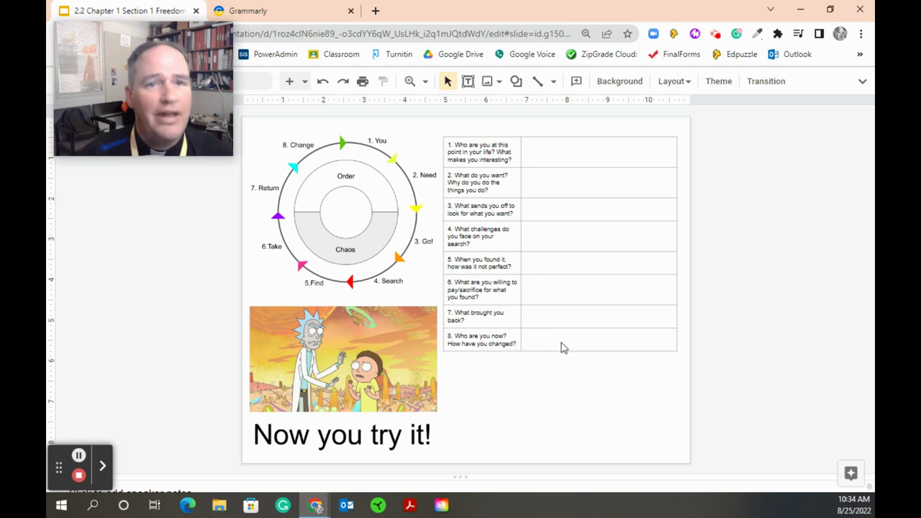
key("Page_Down")
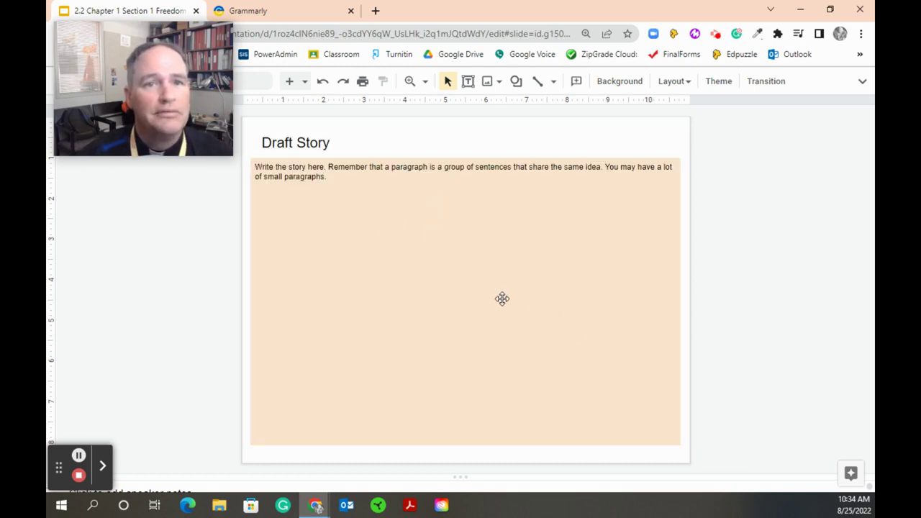
left_click(312, 276)
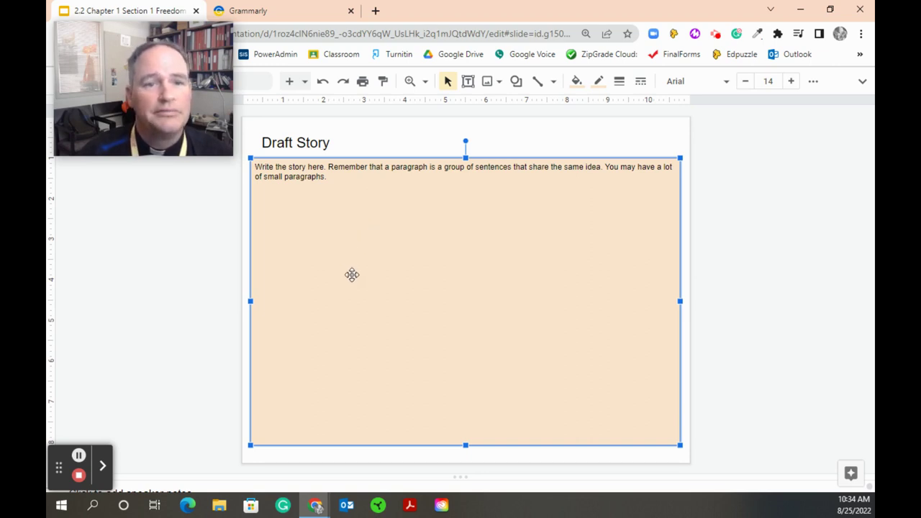
left_click(187, 299)
scroll(185, 303, "down", 1)
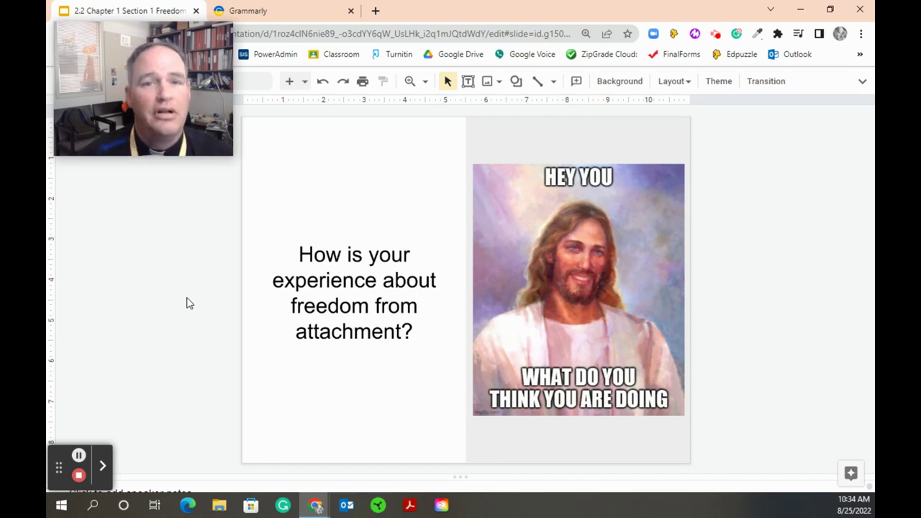
key("Down")
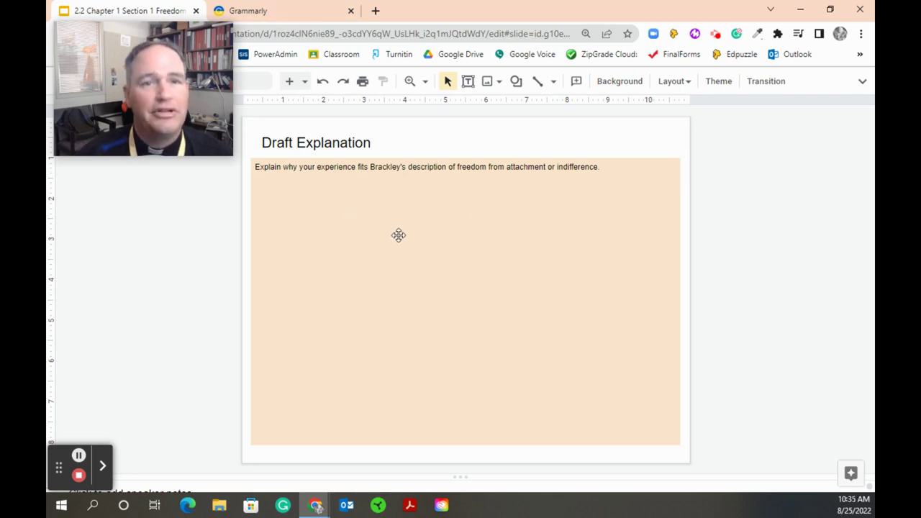
key("Down")
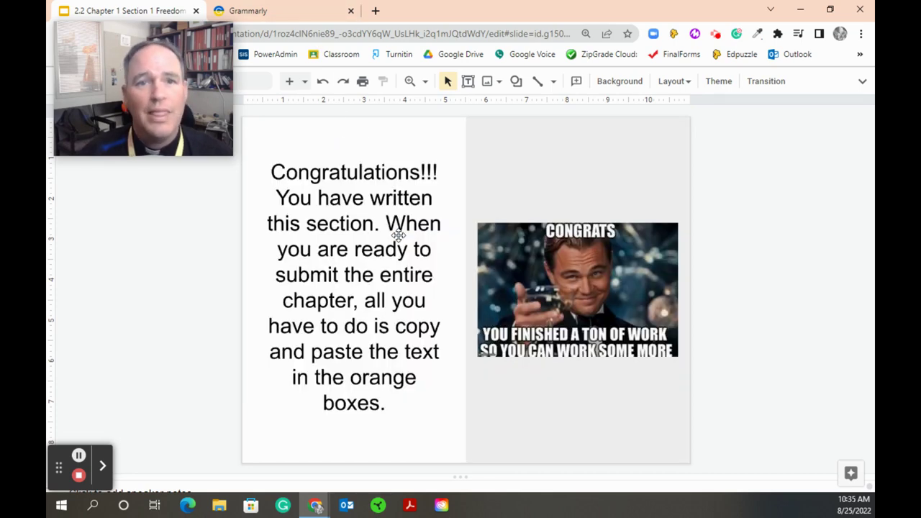